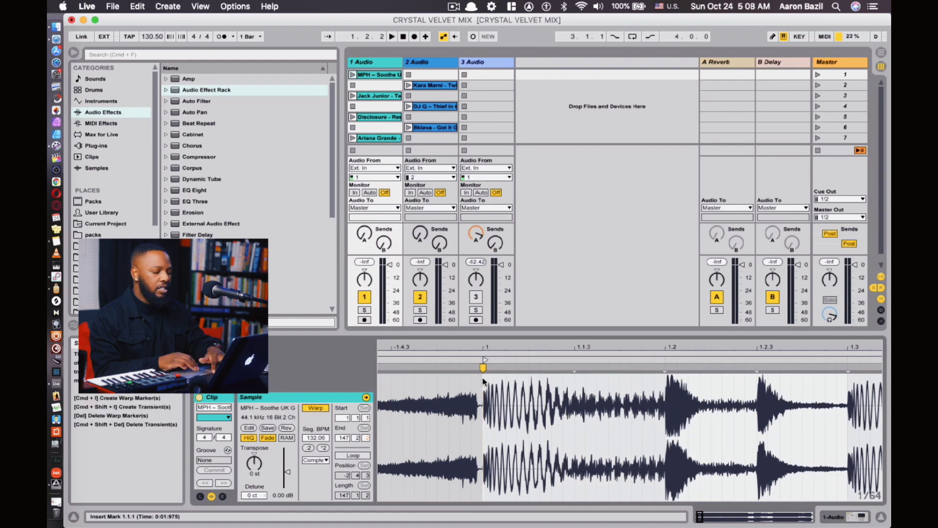
# Play the MPH – Soothe clip on track 1 together with the DJ Q – Thief clip on track 2.
pyautogui.click(353, 75)
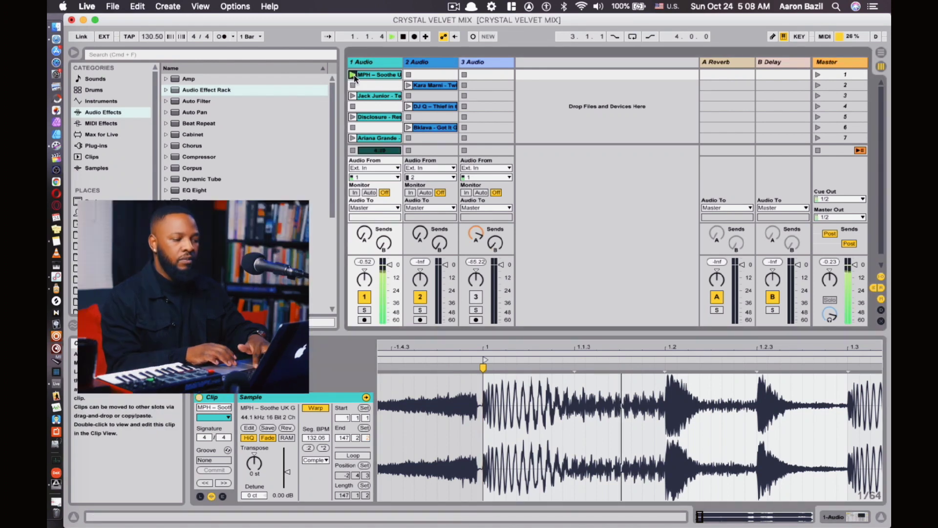
pyautogui.click(409, 107)
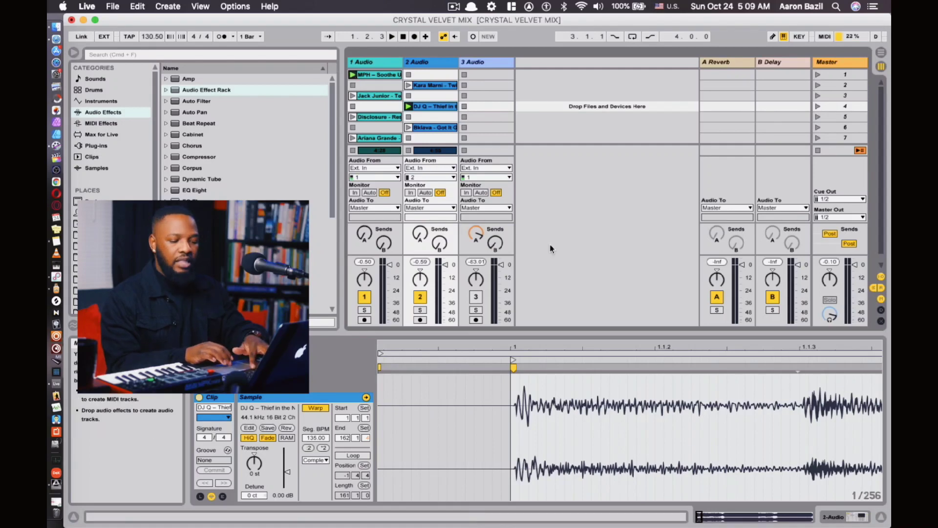
# Examine the audio effects loaded on tracks 1, 2 and 3.
pyautogui.click(852, 519)
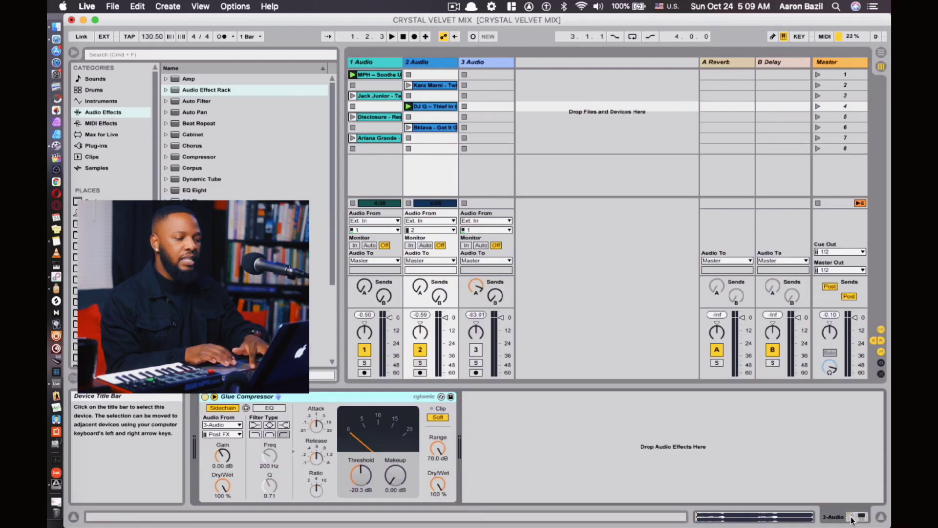
pyautogui.click(377, 59)
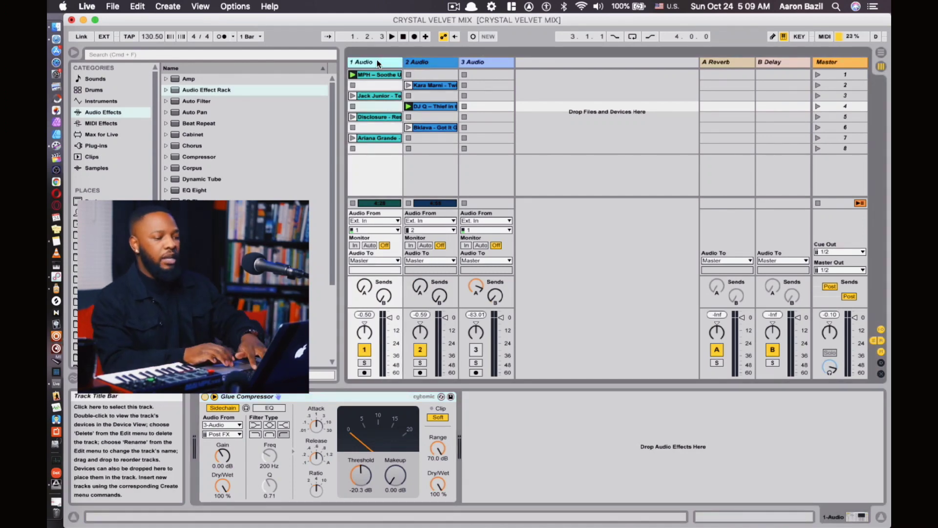
pyautogui.click(494, 59)
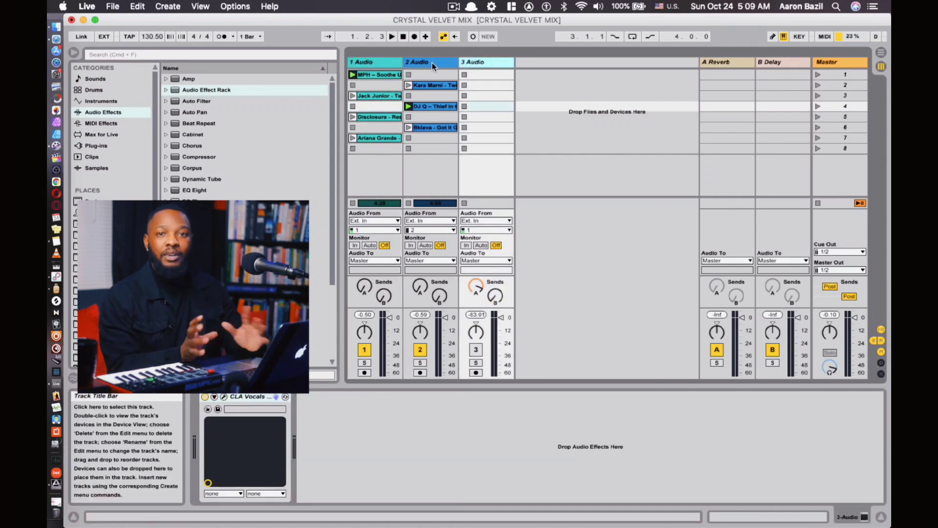
pyautogui.click(372, 64)
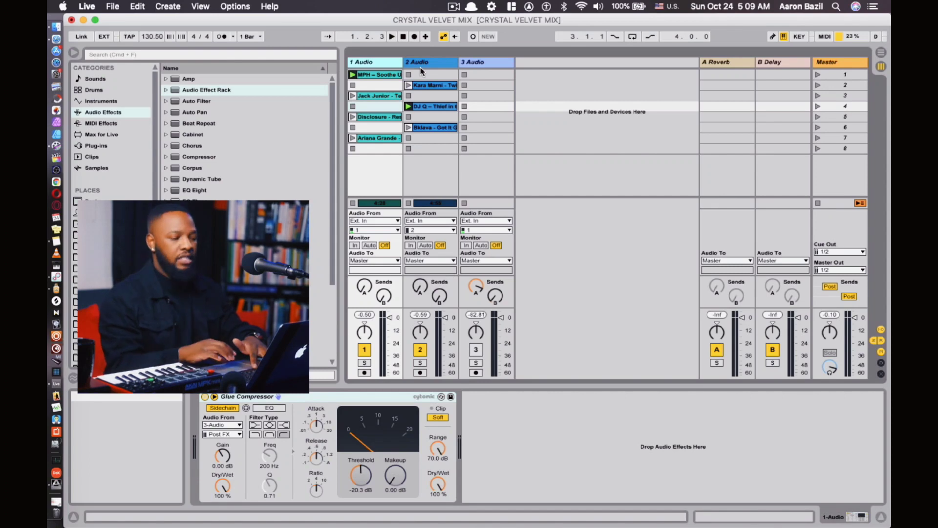
# Set track 3's monitoring to In, lower its volume to about -31 dB and activate the track.
pyautogui.click(491, 61)
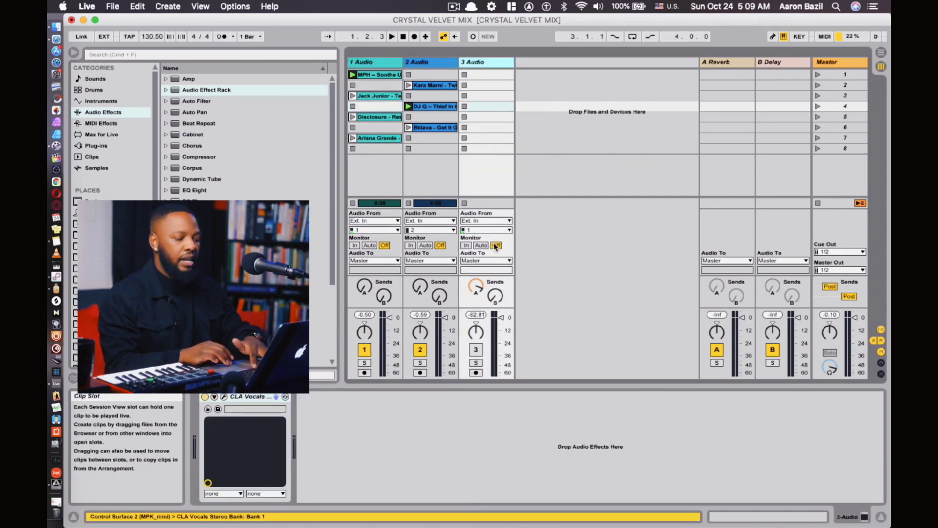
pyautogui.click(484, 230)
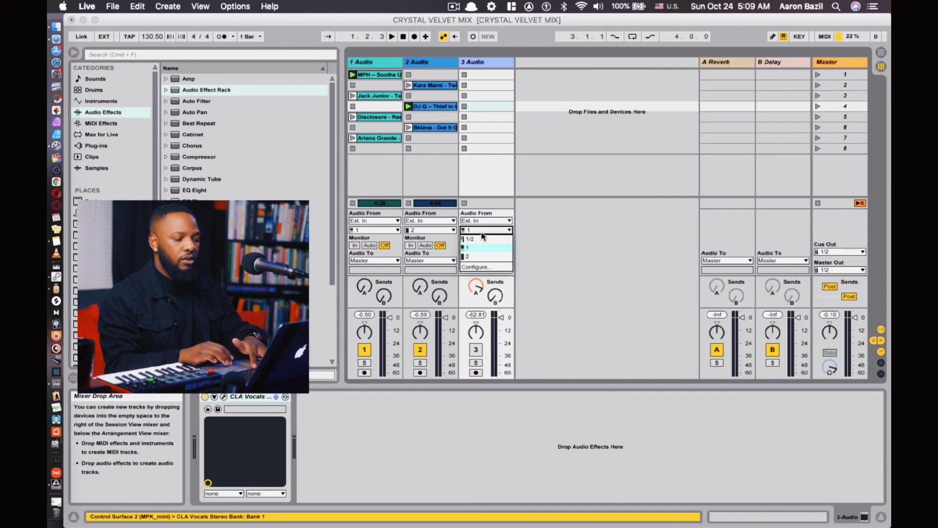
pyautogui.click(552, 230)
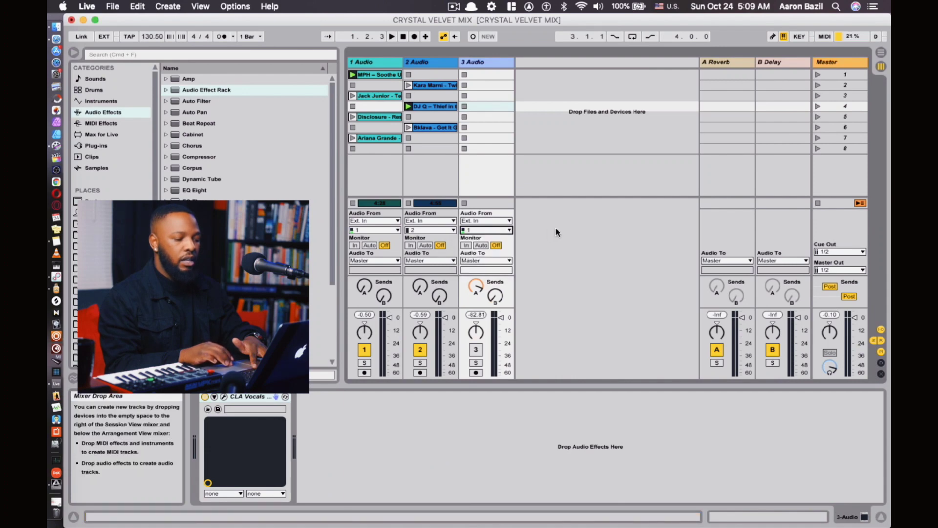
pyautogui.click(466, 246)
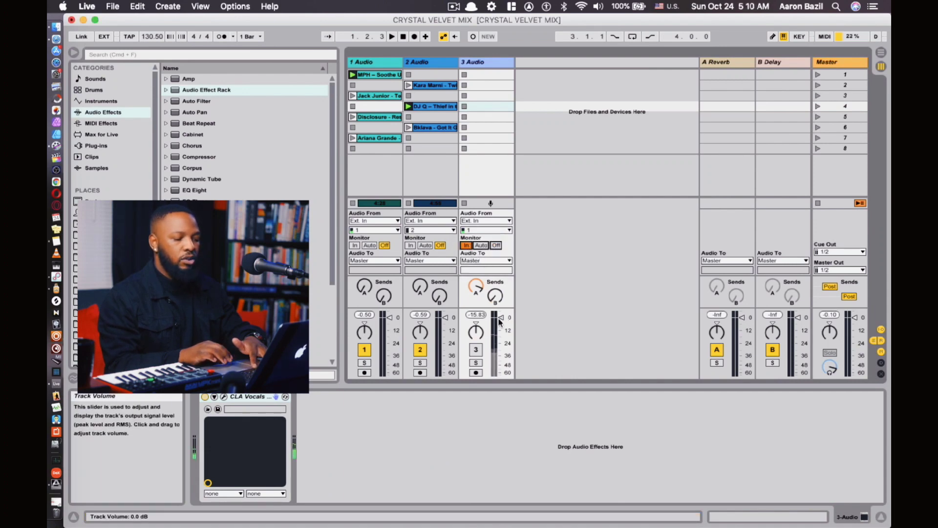
pyautogui.moveTo(499, 318); pyautogui.dragTo(501, 334)
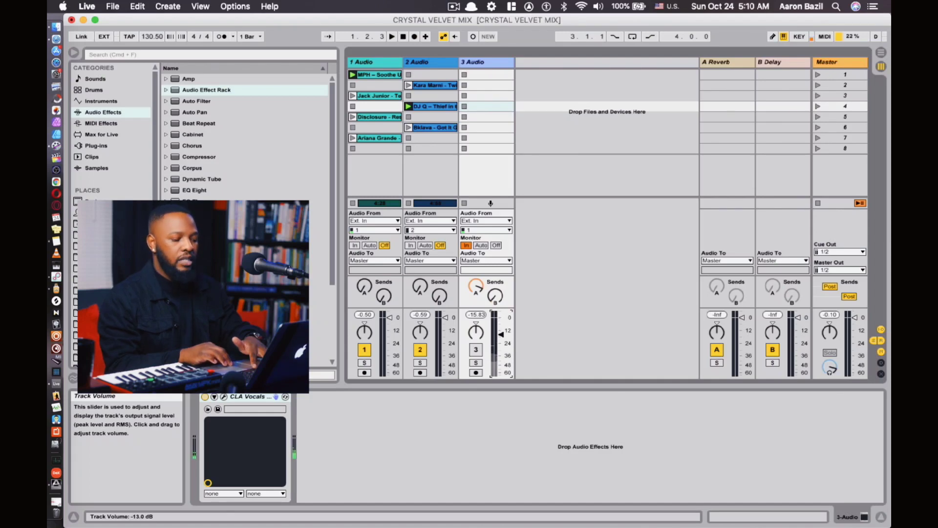
pyautogui.click(477, 350)
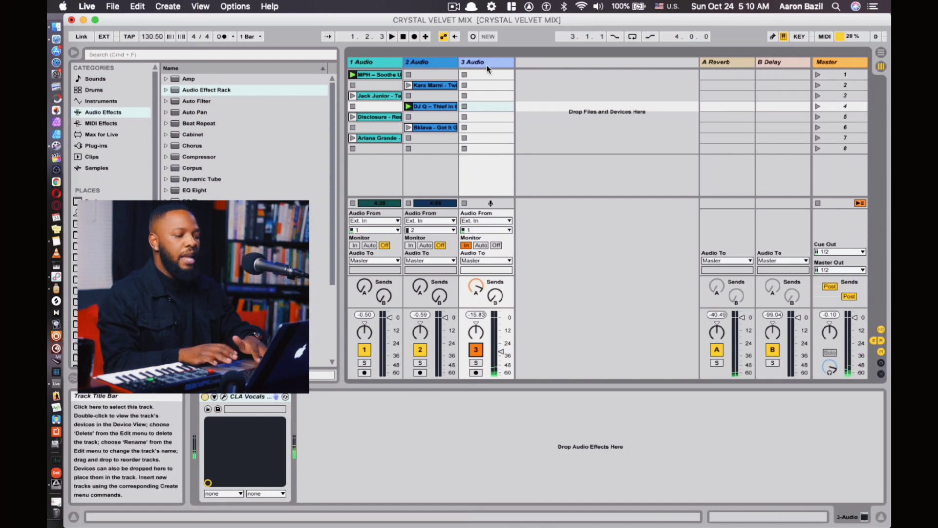
# Choose 3-Audio as the sidechain source of the Glue Compressor on track 1.
pyautogui.click(362, 64)
pyautogui.click(435, 60)
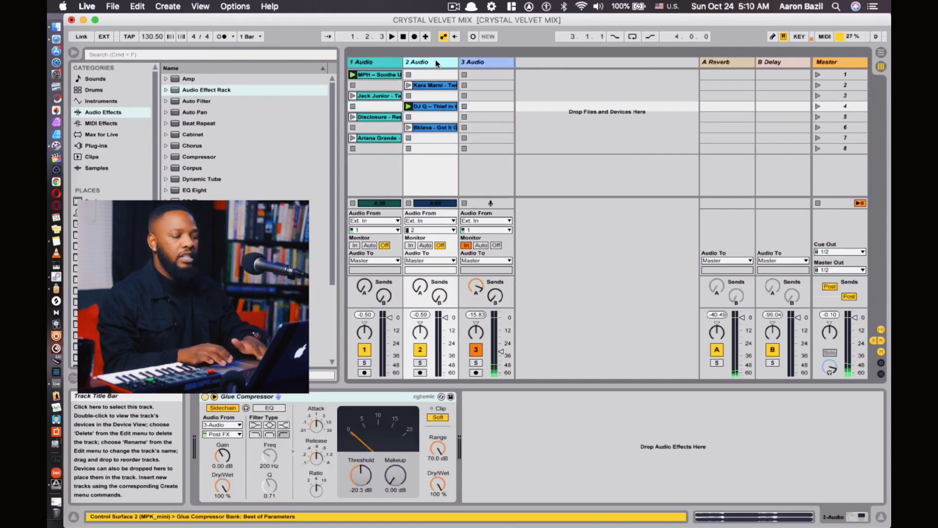
pyautogui.click(373, 64)
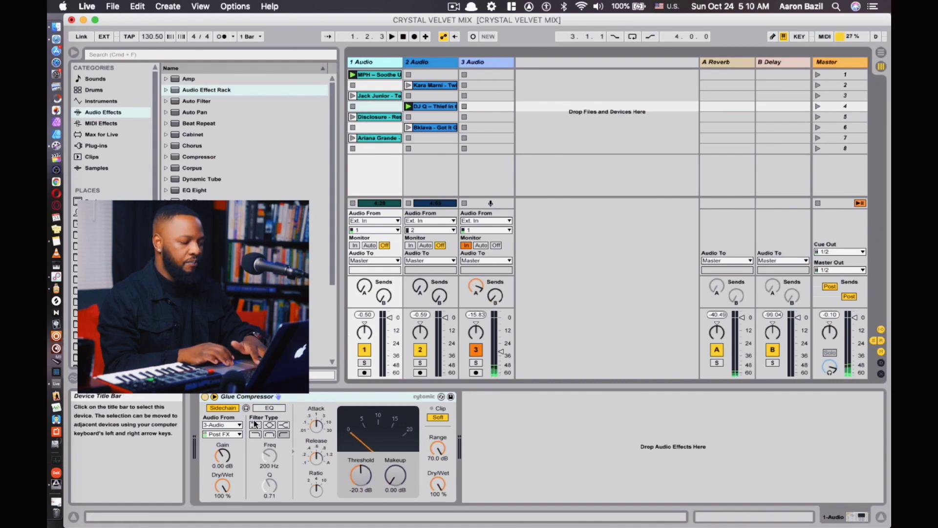
pyautogui.click(232, 425)
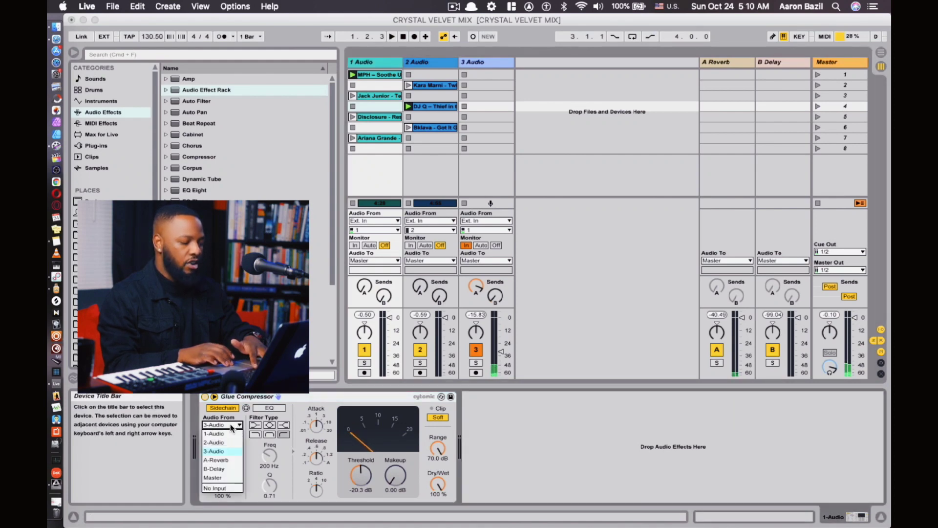
pyautogui.click(224, 452)
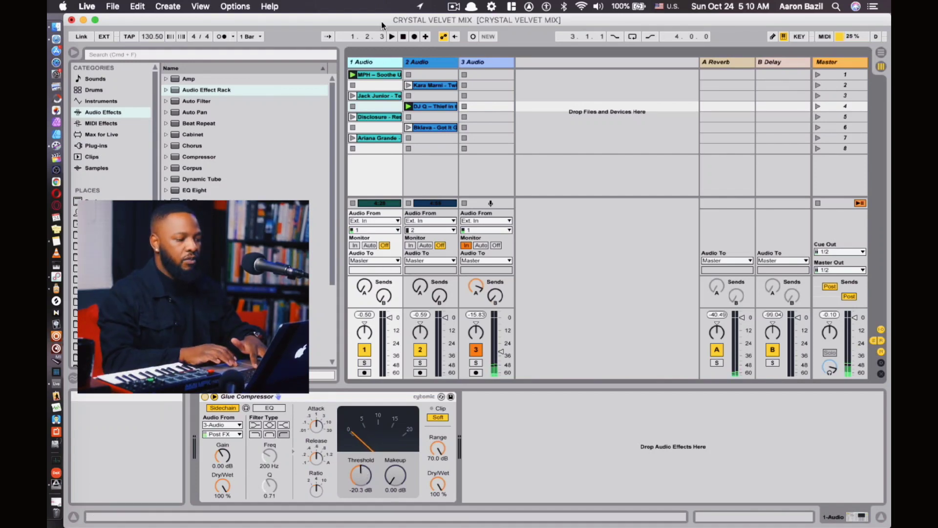
# Stop the clips on tracks 1 and 2, play the MPH – Soothe clip alone against the live input, and stop playback.
pyautogui.click(353, 74)
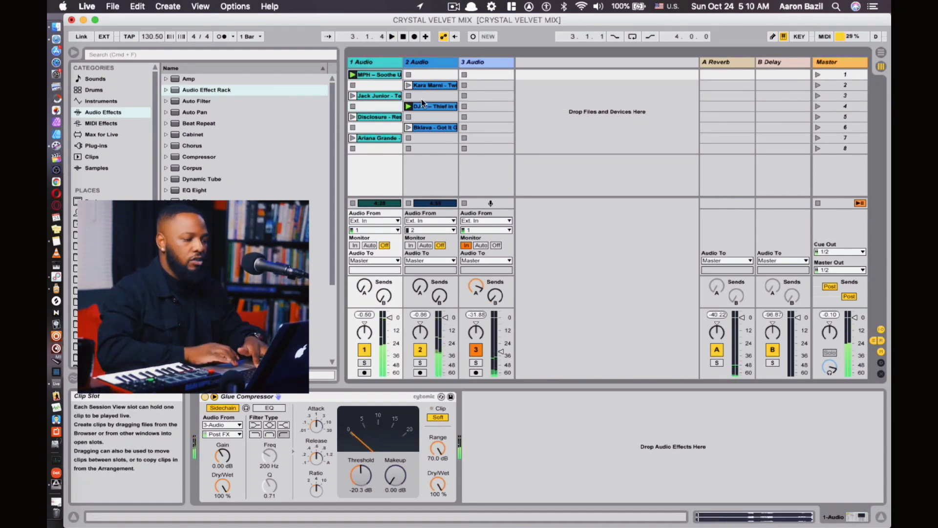
pyautogui.click(409, 96)
pyautogui.click(352, 85)
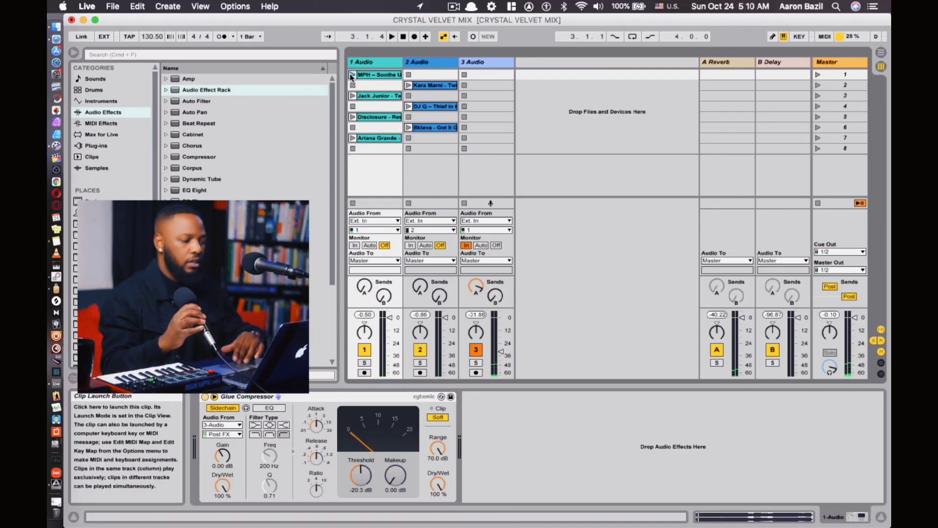
pyautogui.click(352, 75)
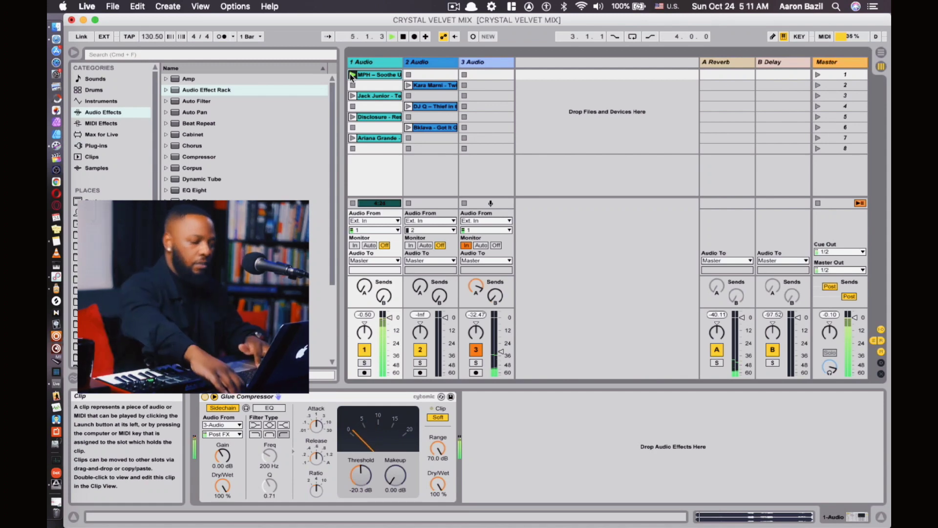
pyautogui.press('space')
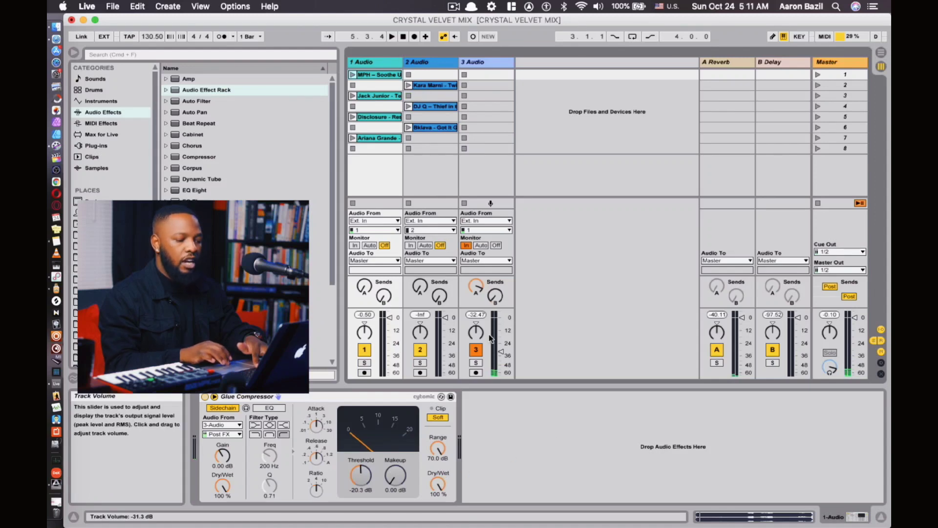
# Rename the third audio track as mic.
pyautogui.click(481, 63)
pyautogui.press('super+r')
pyautogui.write('mic')
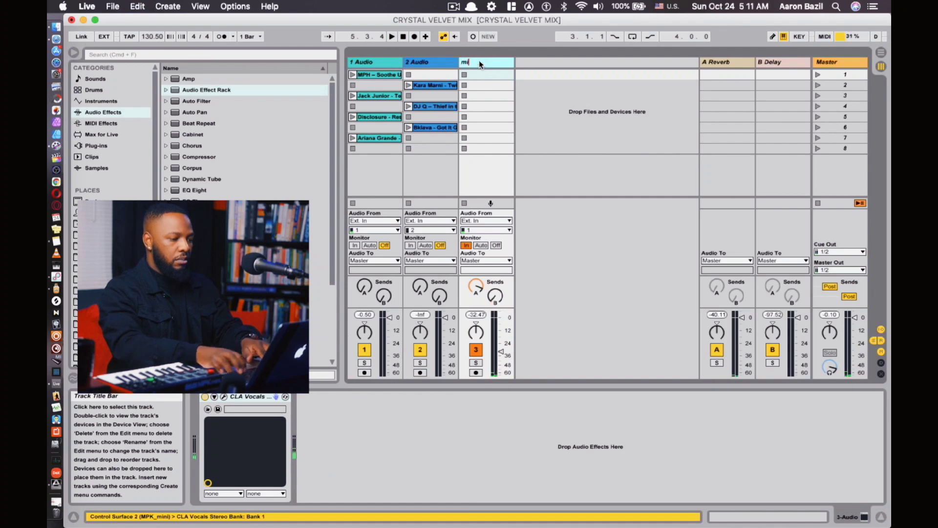
pyautogui.press('Return')
# Rename the second audio track as deck b.
pyautogui.click(428, 63)
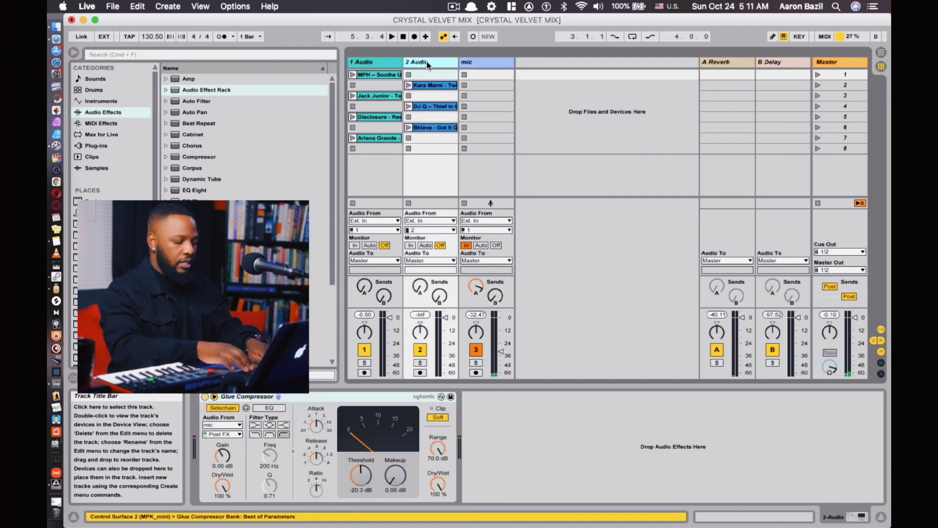
pyautogui.write('deck b')
pyautogui.press('Return')
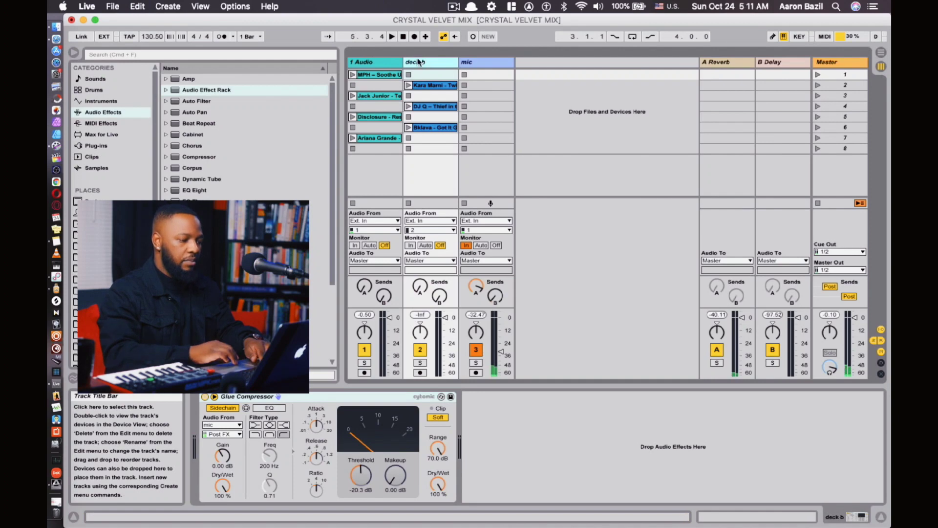
# Rename the first audio track as deck a.
pyautogui.click(374, 62)
pyautogui.press('super+r')
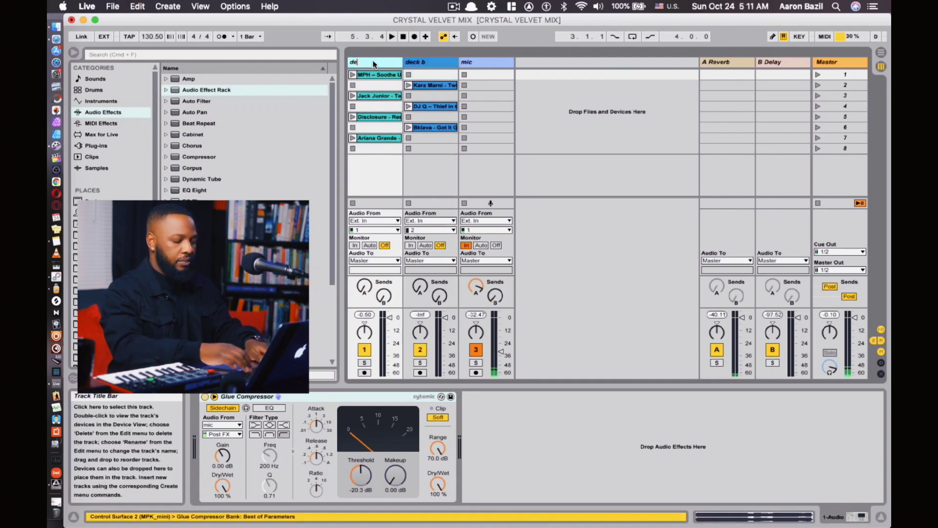
pyautogui.write('deck a')
pyautogui.press('Return')
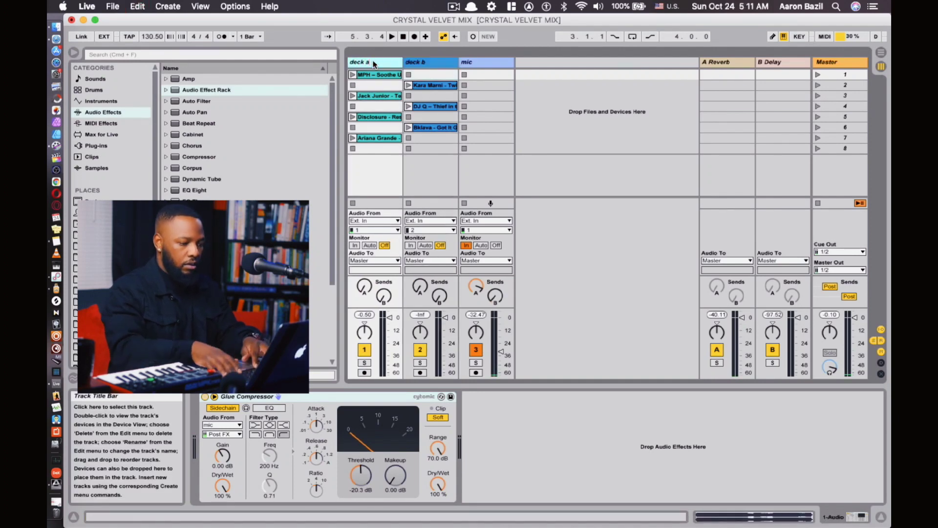
# Deactivate the mic track and review the Glue Compressor on deck a and deck b.
pyautogui.click(475, 350)
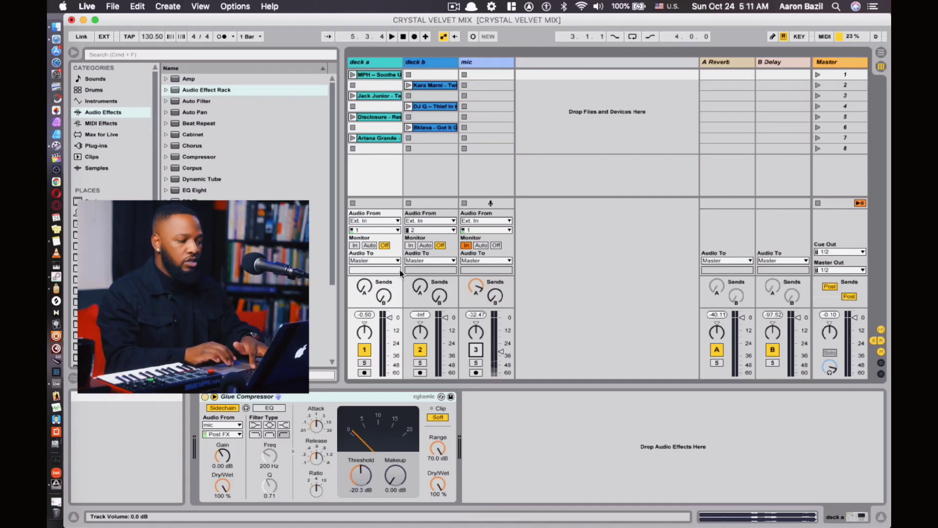
pyautogui.click(435, 60)
pyautogui.click(358, 63)
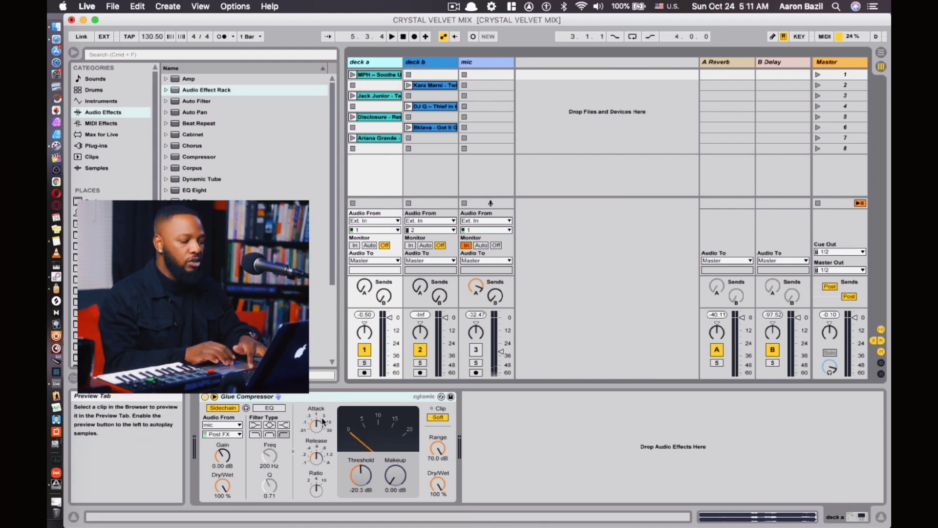
pyautogui.click(384, 59)
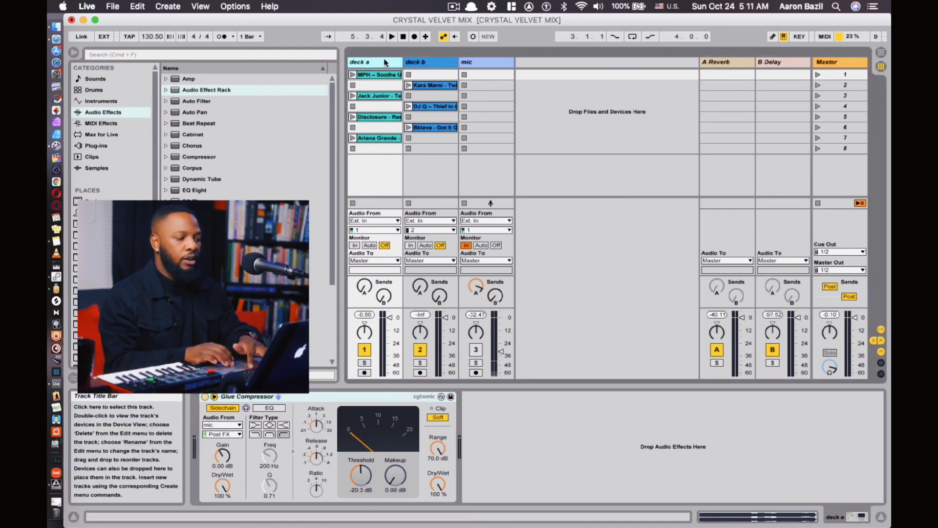
pyautogui.click(424, 63)
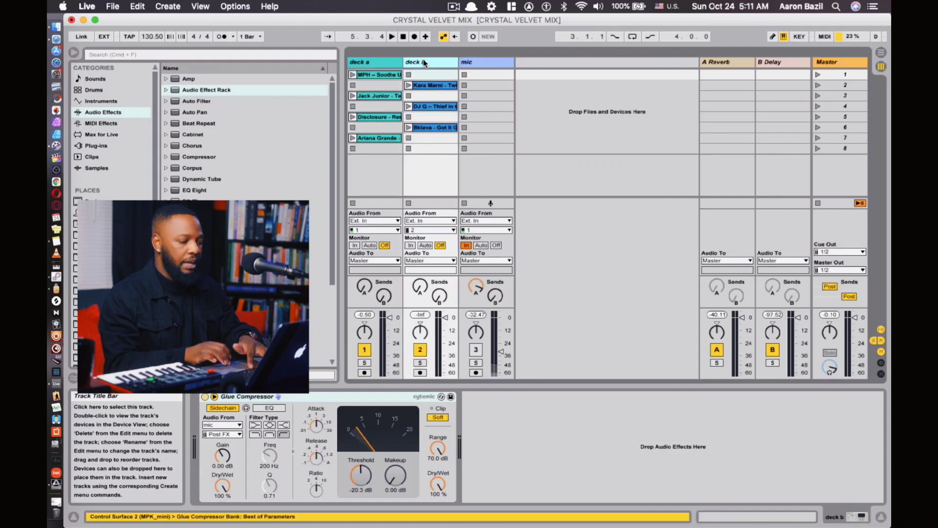
pyautogui.click(298, 398)
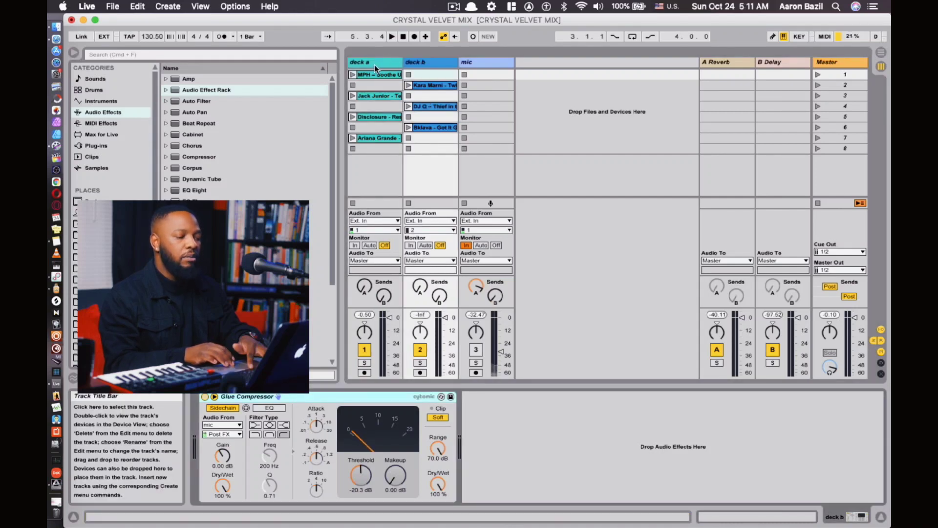
# Examine the SausageFattener effect loaded on the Master track.
pyautogui.click(841, 63)
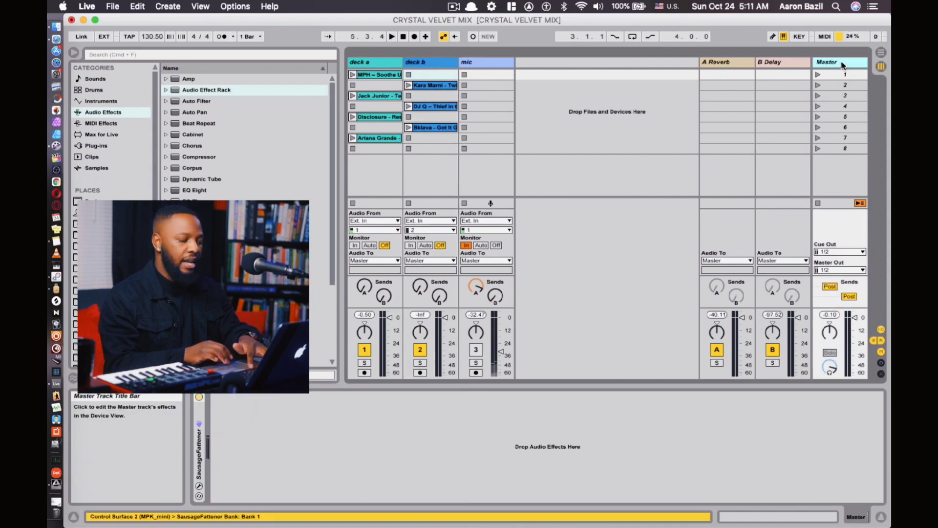
pyautogui.click(200, 438)
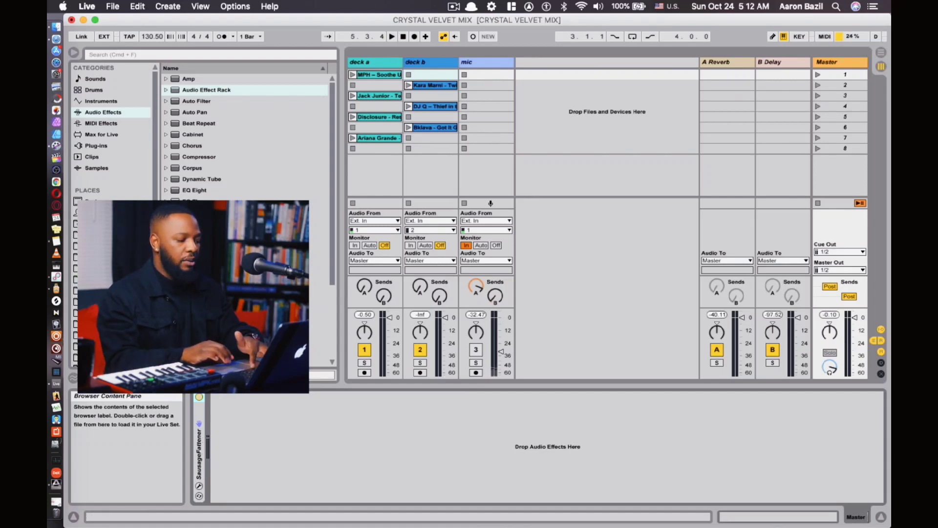
pyautogui.click(854, 61)
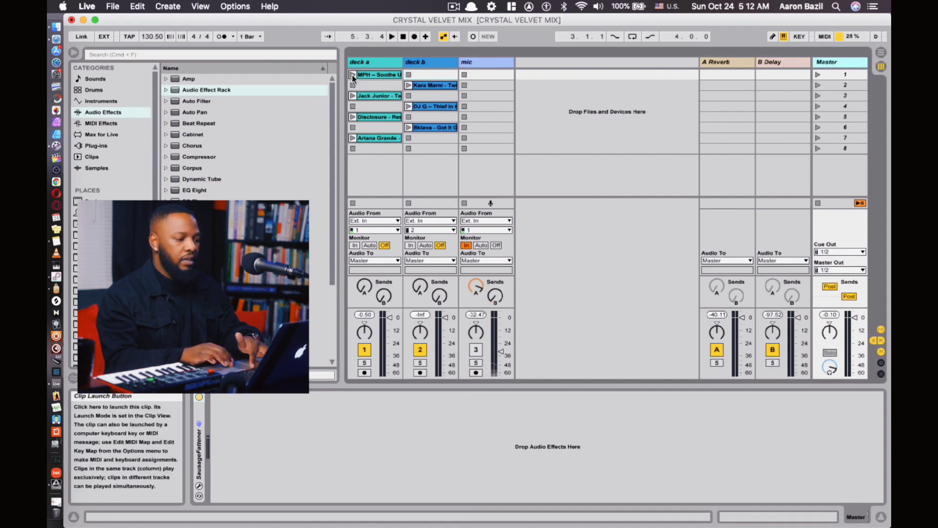
# Play the Kara Marni clip on deck b and stop it.
pyautogui.click(408, 85)
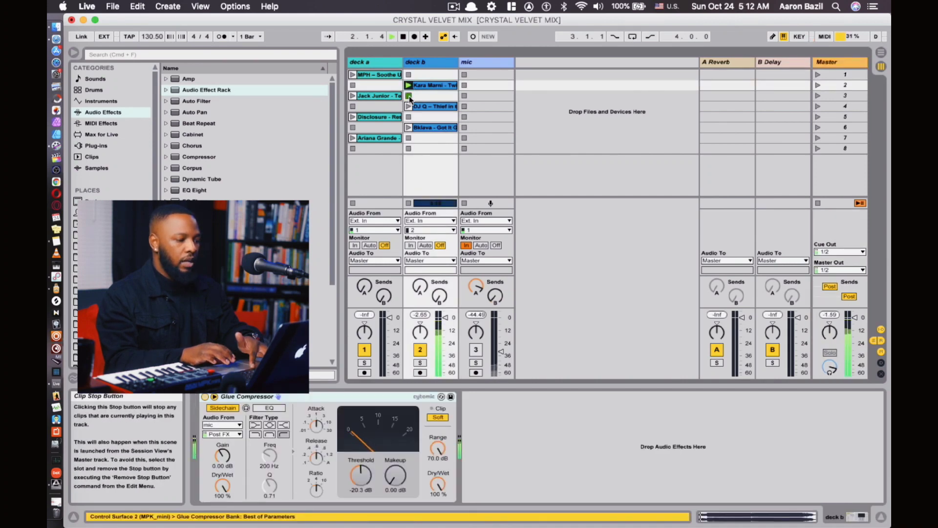
pyautogui.click(409, 96)
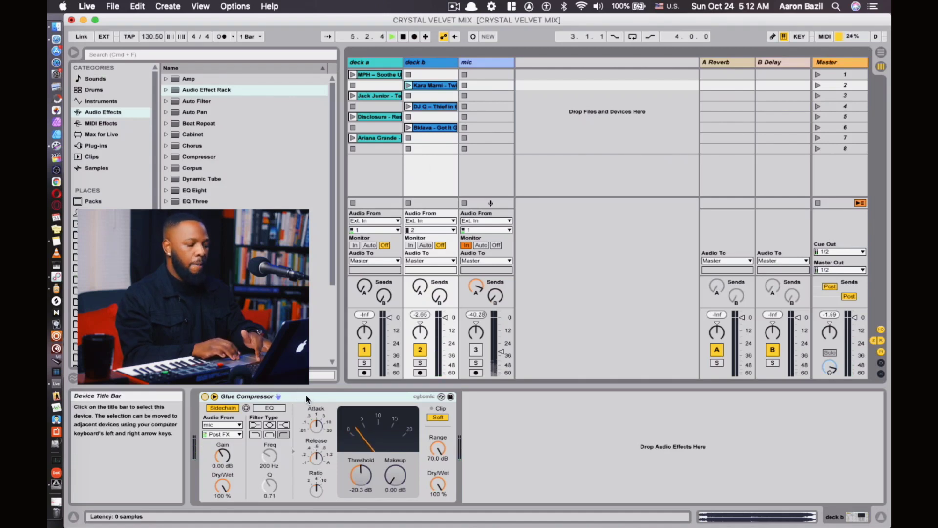
# Map the selection of the Master track to MIDI note C2 on channel 1.
pyautogui.click(835, 62)
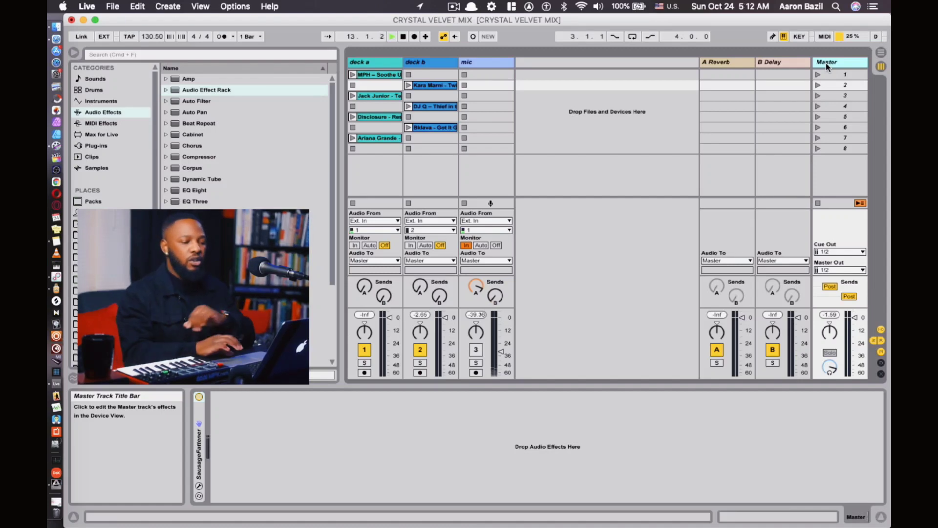
pyautogui.click(824, 37)
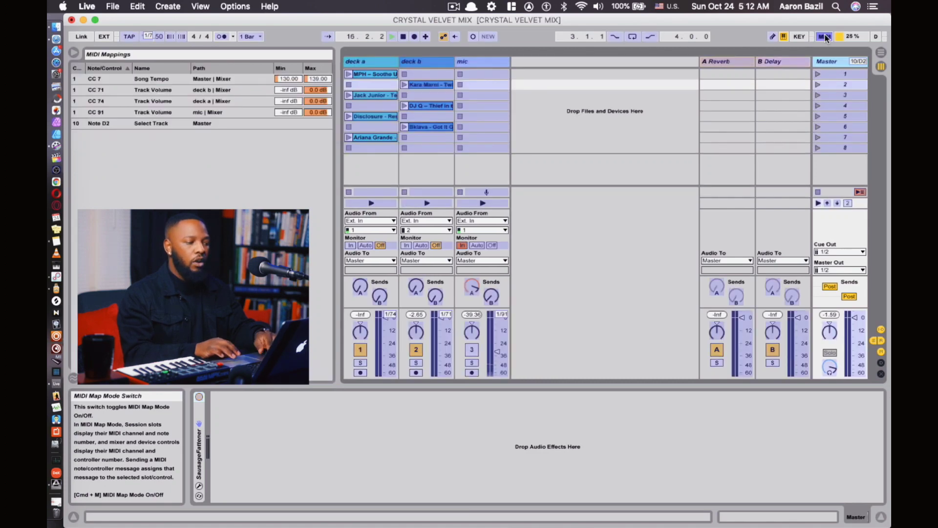
pyautogui.click(825, 37)
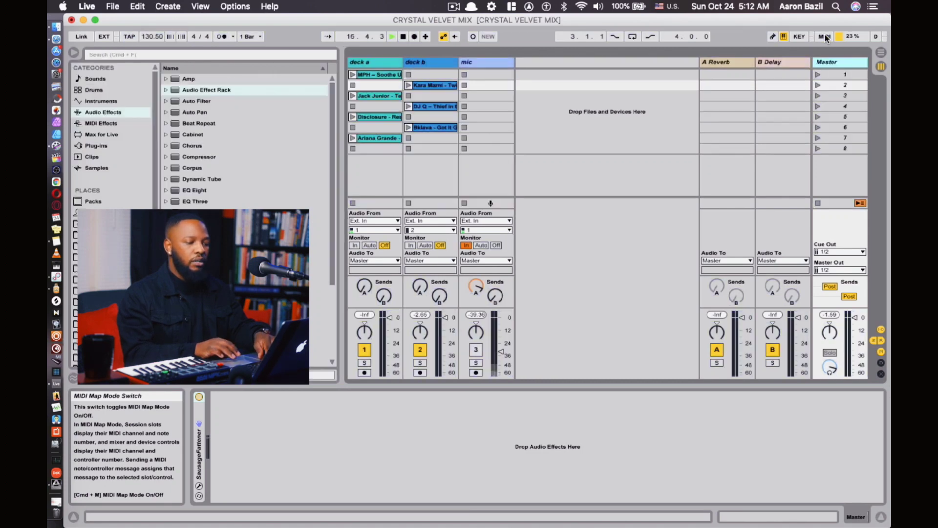
pyautogui.press('super+m')
pyautogui.click(831, 61)
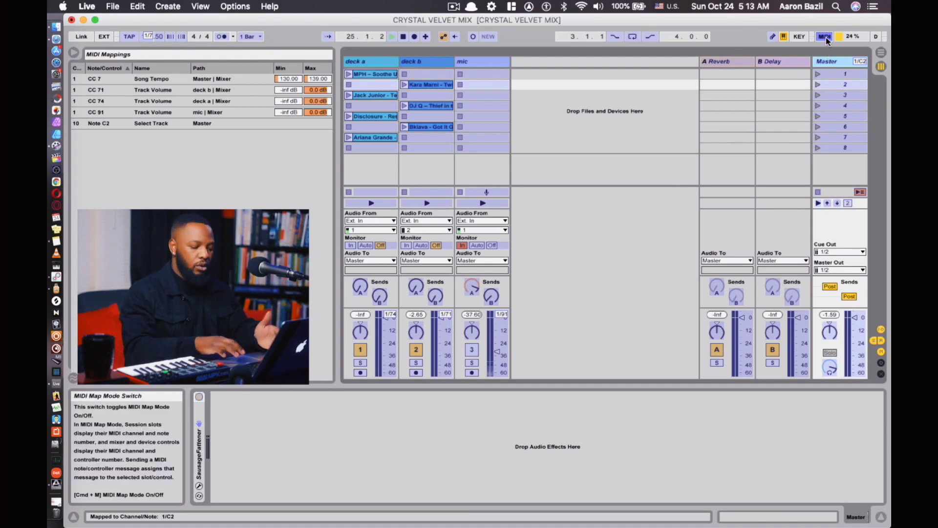
pyautogui.click(825, 38)
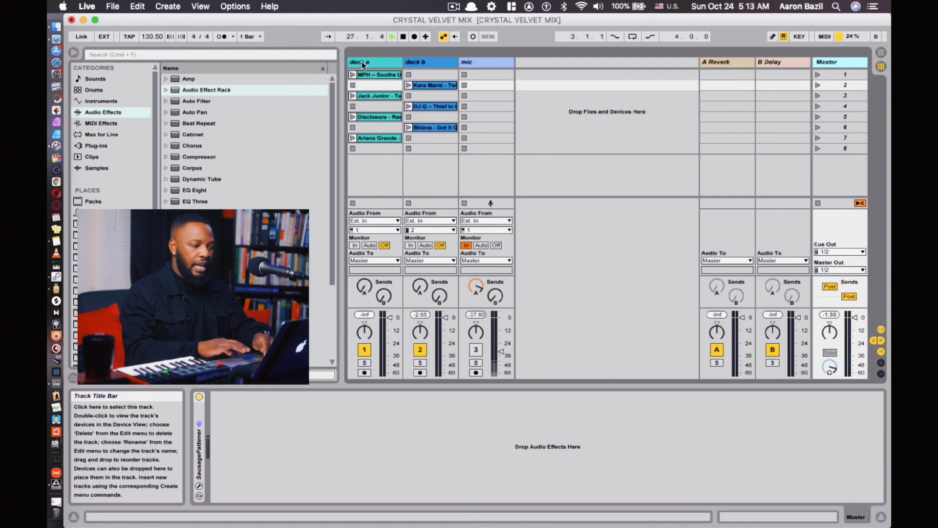
# Select deck a, stop playback, and check the SausageFattener device on the Master track.
pyautogui.click(383, 62)
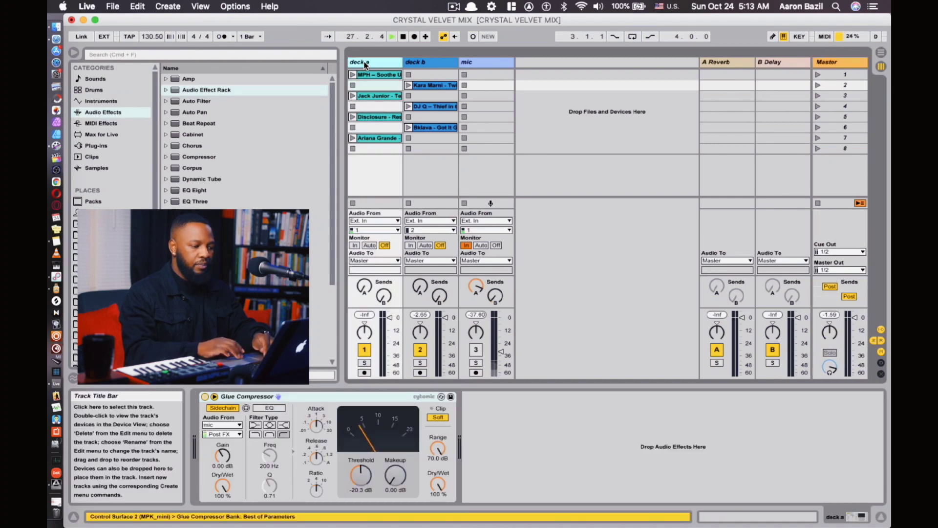
pyautogui.click(404, 39)
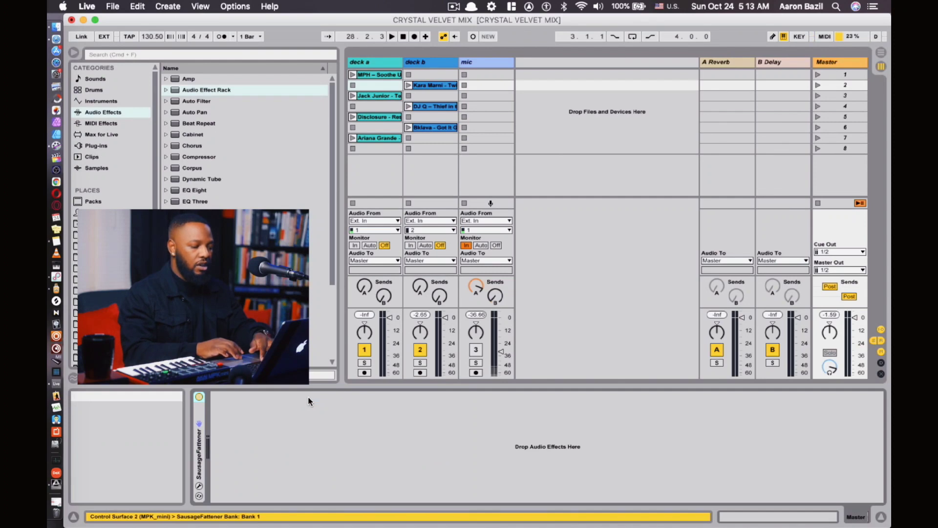
pyautogui.doubleClick(203, 461)
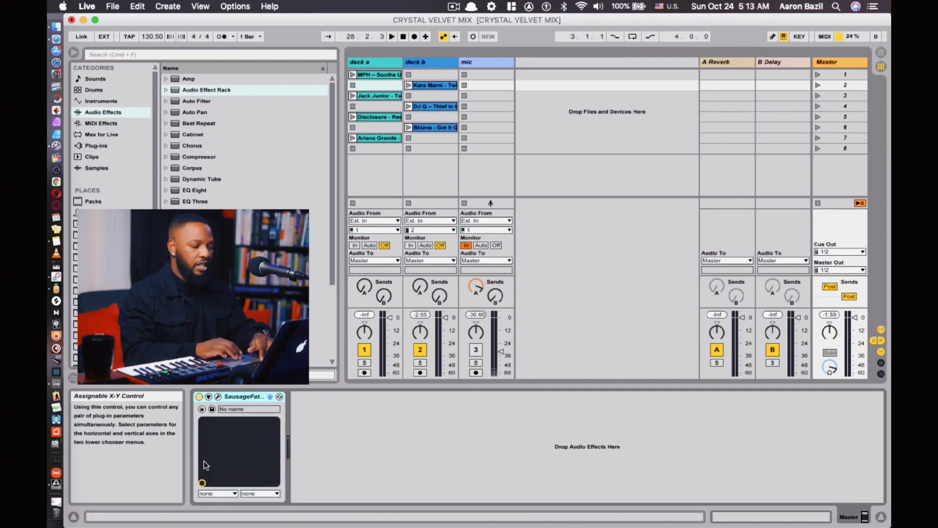
pyautogui.doubleClick(248, 400)
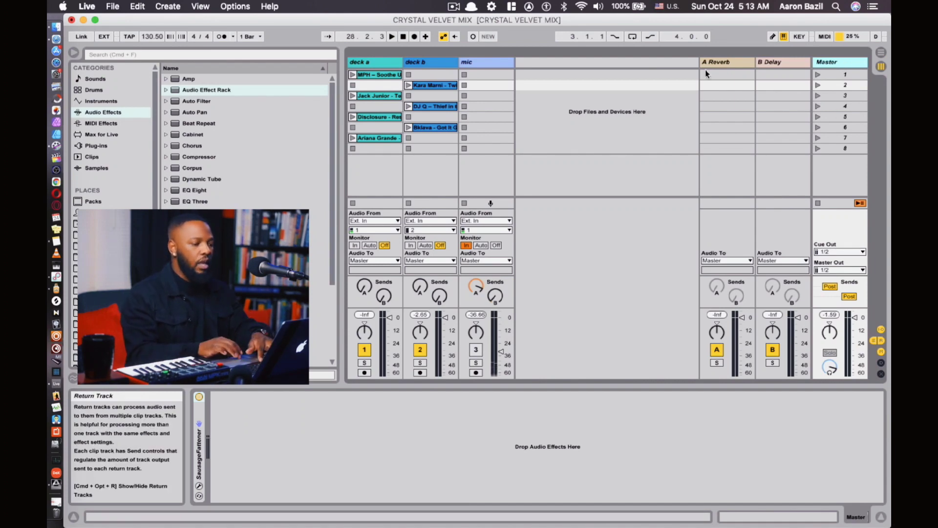
# Compare the Glue Compressor settings on deck a and deck b.
pyautogui.click(368, 63)
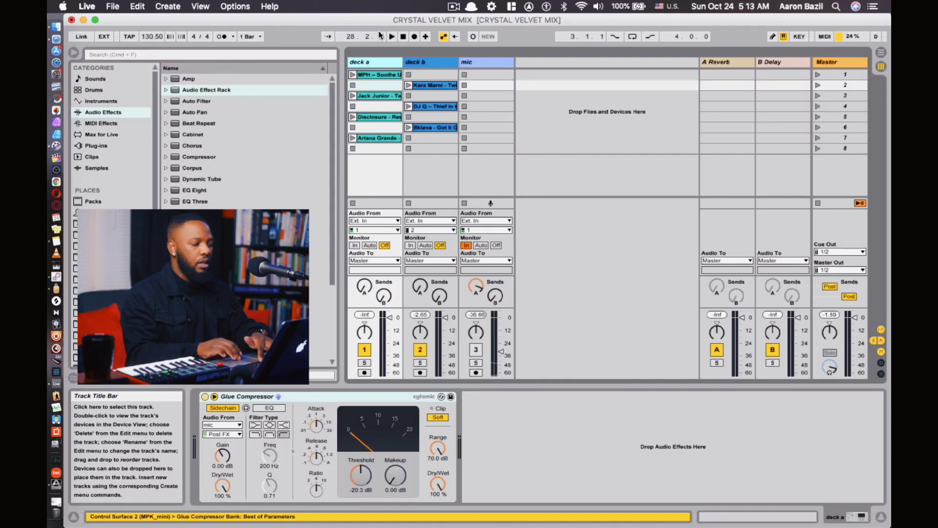
pyautogui.click(432, 63)
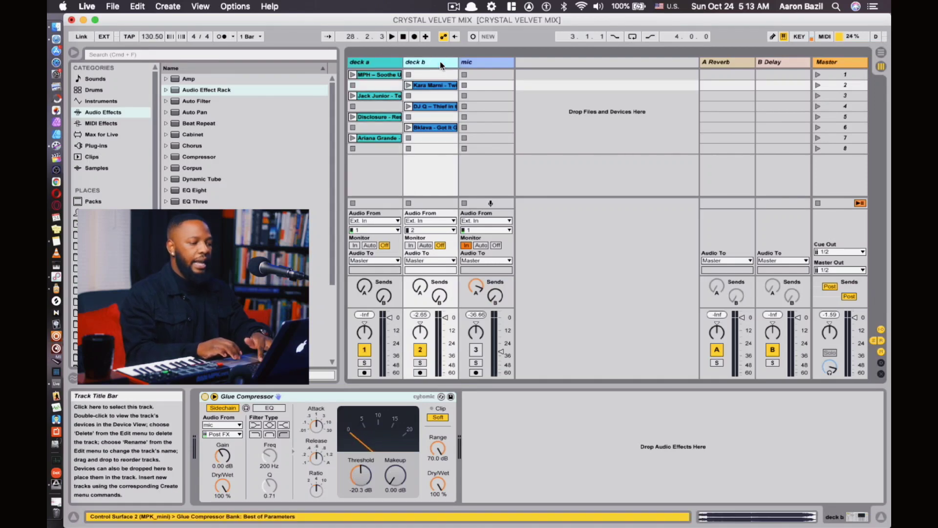
pyautogui.click(368, 63)
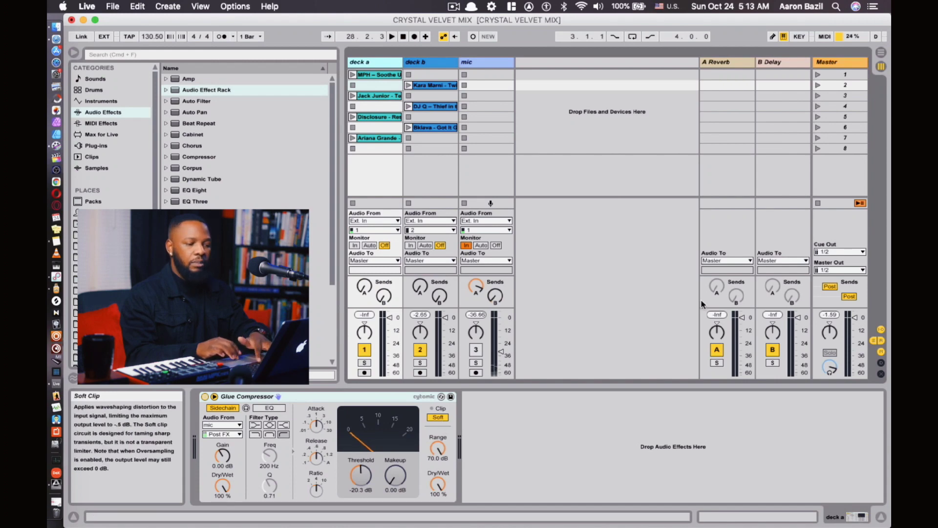
# Add an Audio Effect Rack to the Master track, ahead of SausageFattener.
pyautogui.click(844, 60)
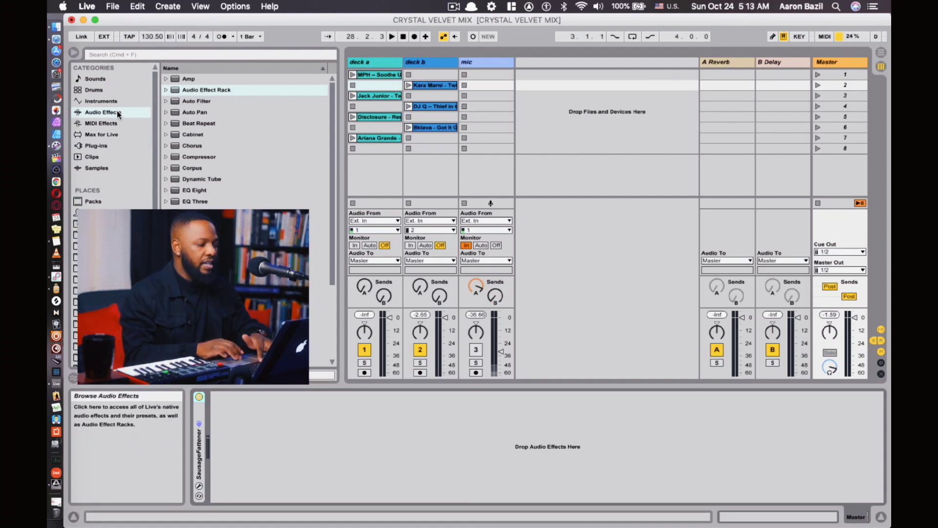
pyautogui.moveTo(185, 90); pyautogui.dragTo(407, 421)
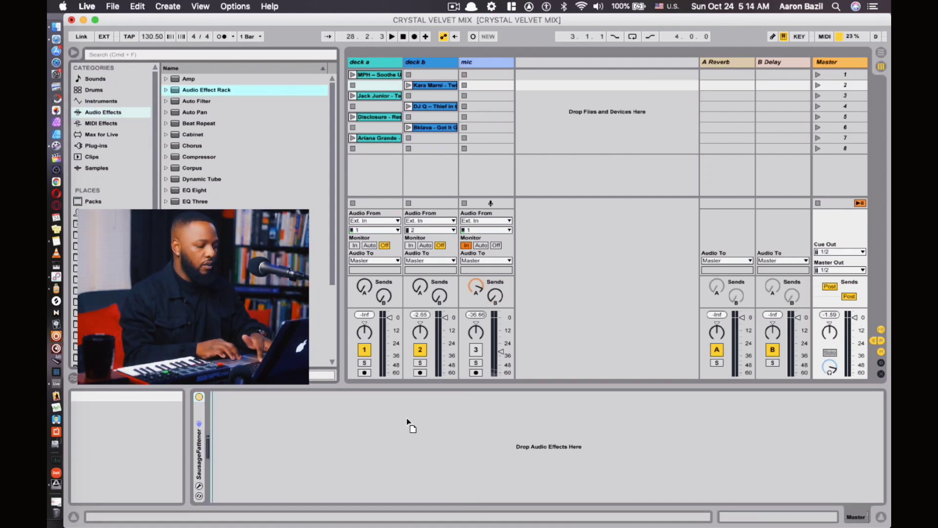
pyautogui.moveTo(221, 429); pyautogui.dragTo(197, 425)
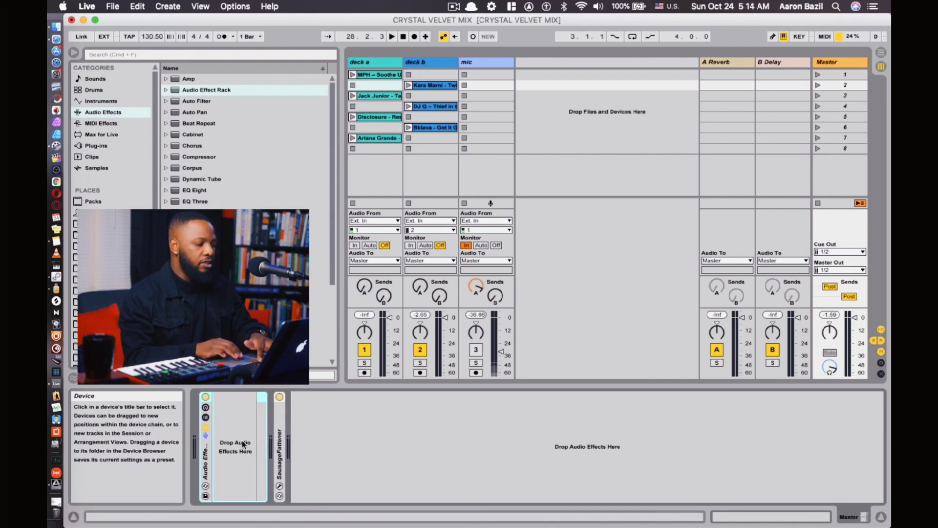
# Place an Auto Filter inside the Master track's Audio Effect Rack and show the rack's macro controls.
pyautogui.click(184, 102)
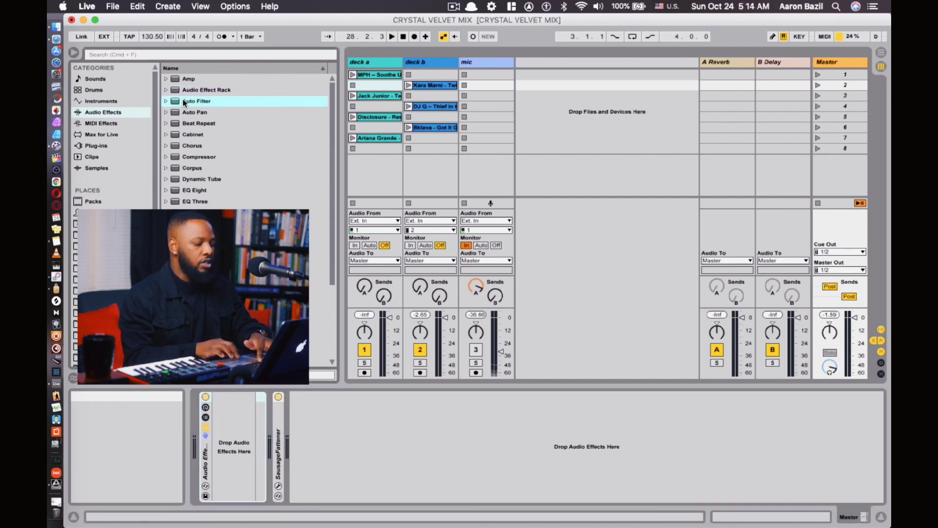
pyautogui.moveTo(296, 385); pyautogui.dragTo(229, 448)
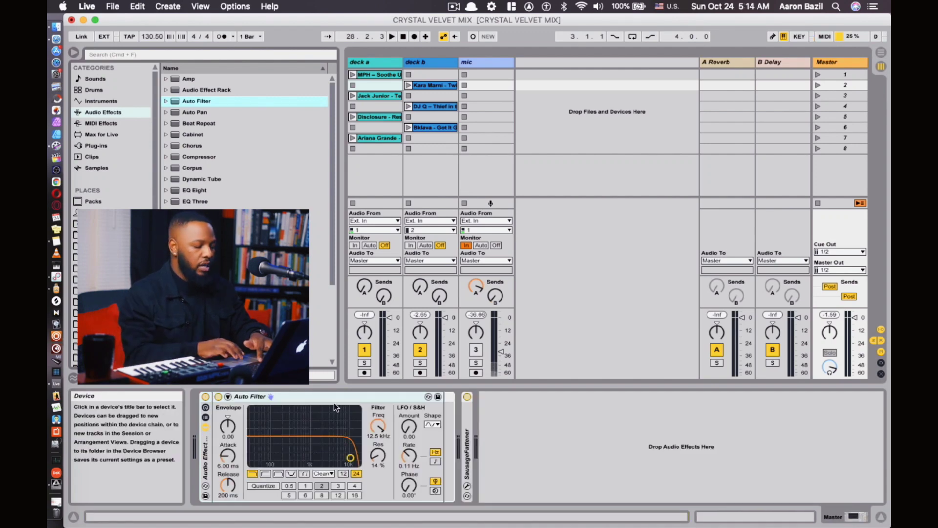
pyautogui.click(206, 408)
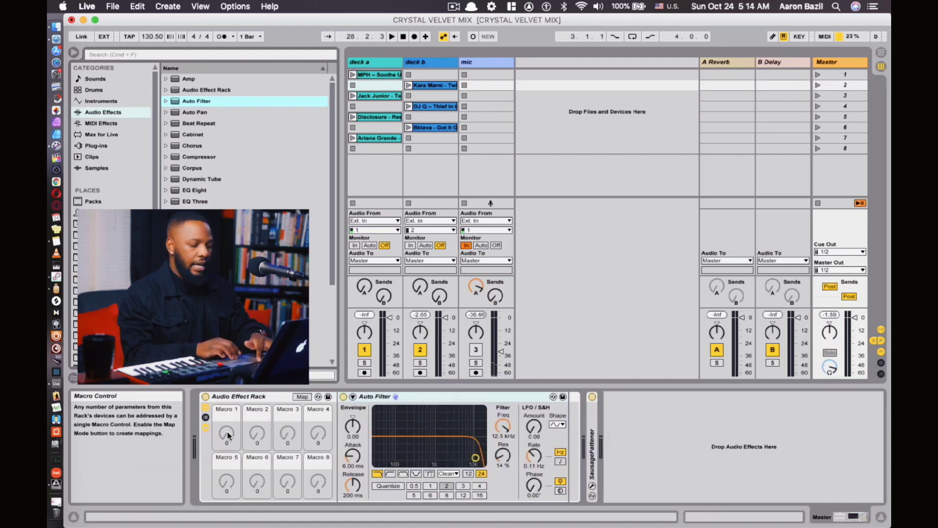
# Set the Auto Filter to high-pass at about 148 Hz and map its frequency and resonance to Macro 1.
pyautogui.click(391, 474)
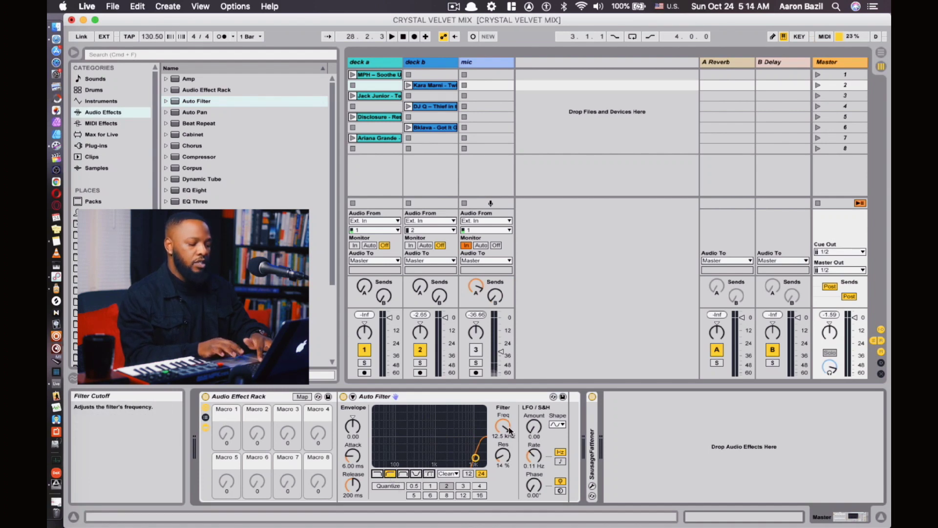
pyautogui.moveTo(503, 426); pyautogui.dragTo(503, 442)
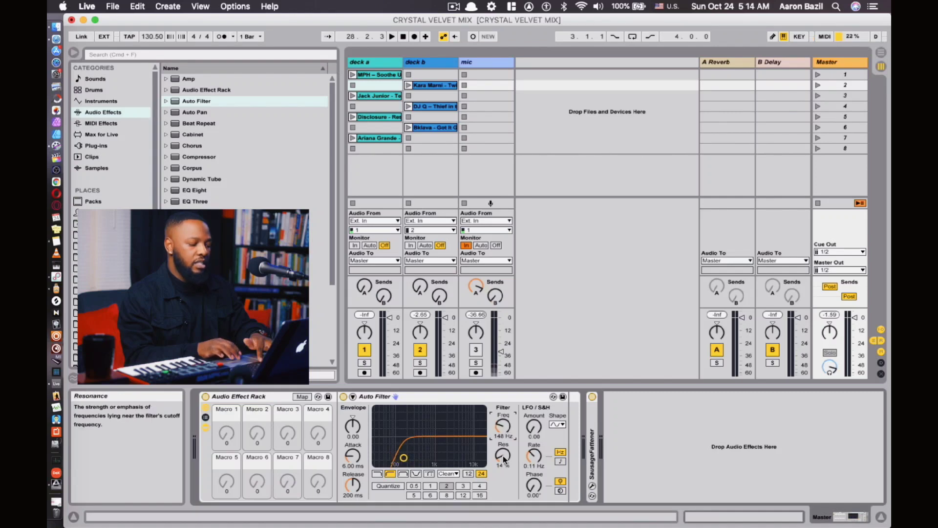
pyautogui.rightClick(505, 429)
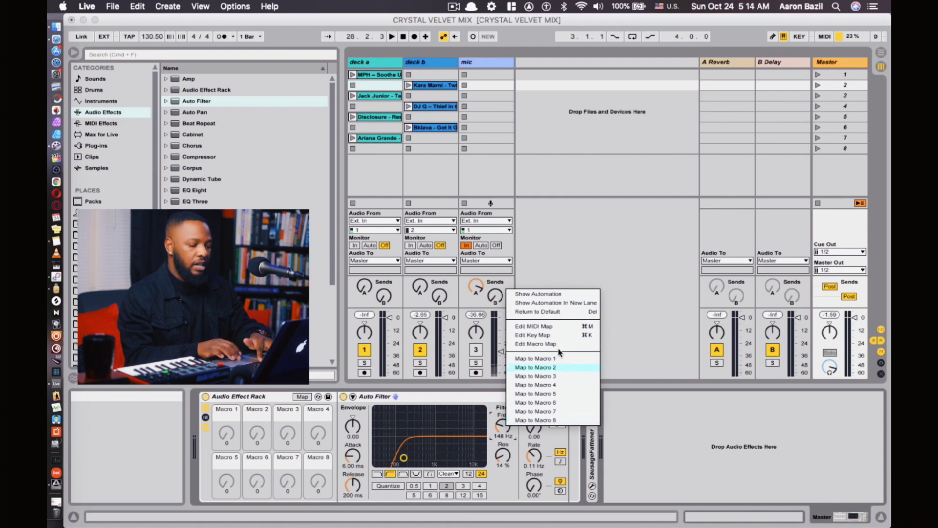
pyautogui.click(535, 358)
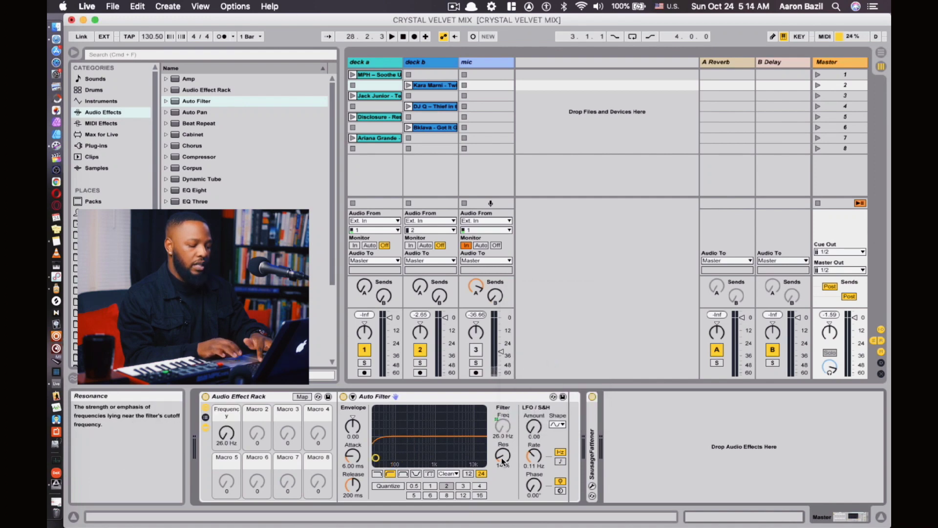
pyautogui.rightClick(502, 460)
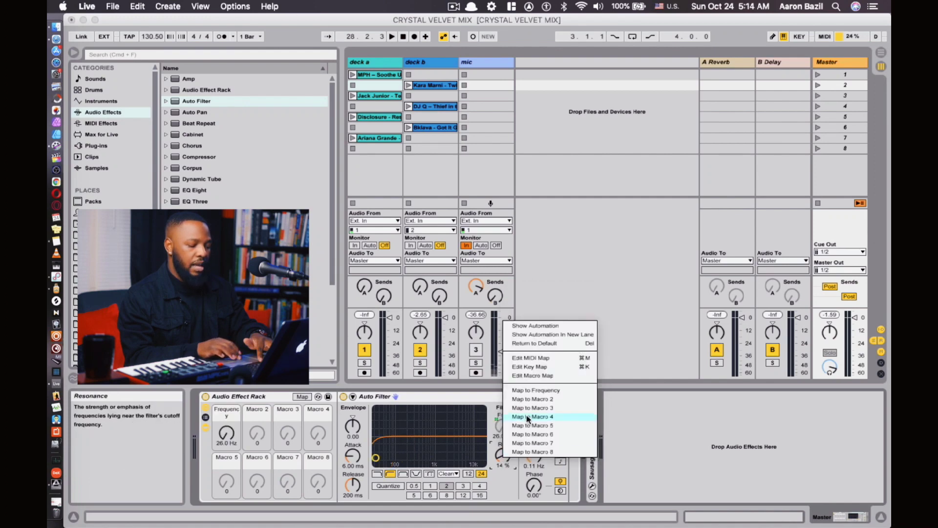
pyautogui.click(535, 390)
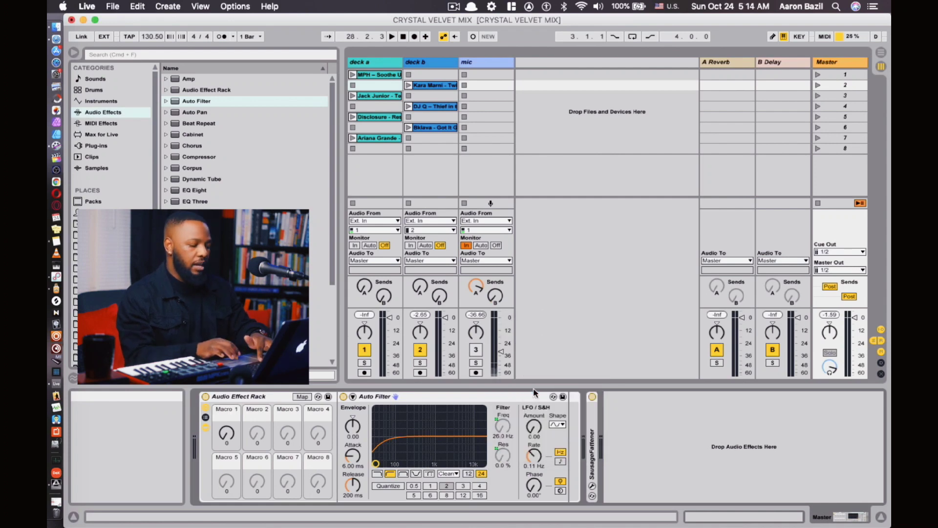
# Map Macro 1 of the Master's Audio Effect Rack to MIDI controller CC 17 on channel 2.
pyautogui.moveTo(228, 434)
pyautogui.mouseDown()
pyautogui.moveTo(228, 390)
pyautogui.moveTo(228, 435)
pyautogui.mouseUp()
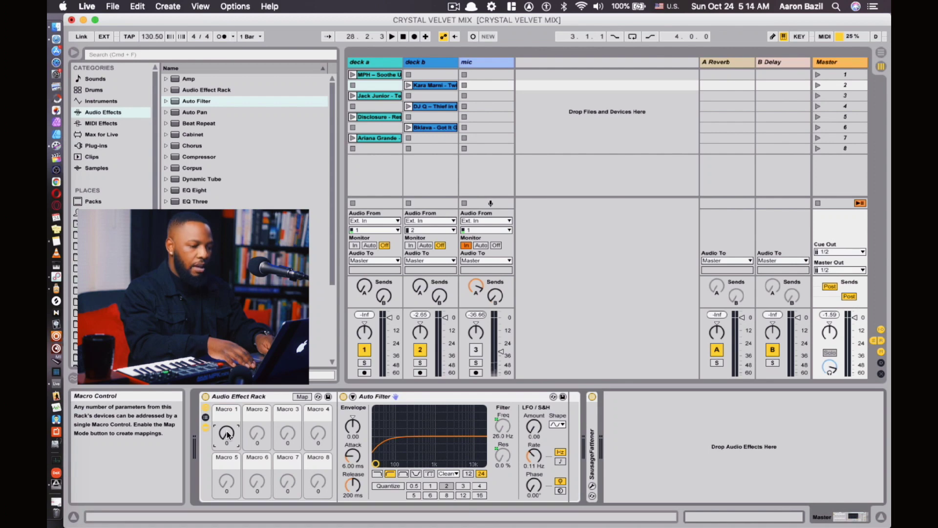
pyautogui.press('super+m')
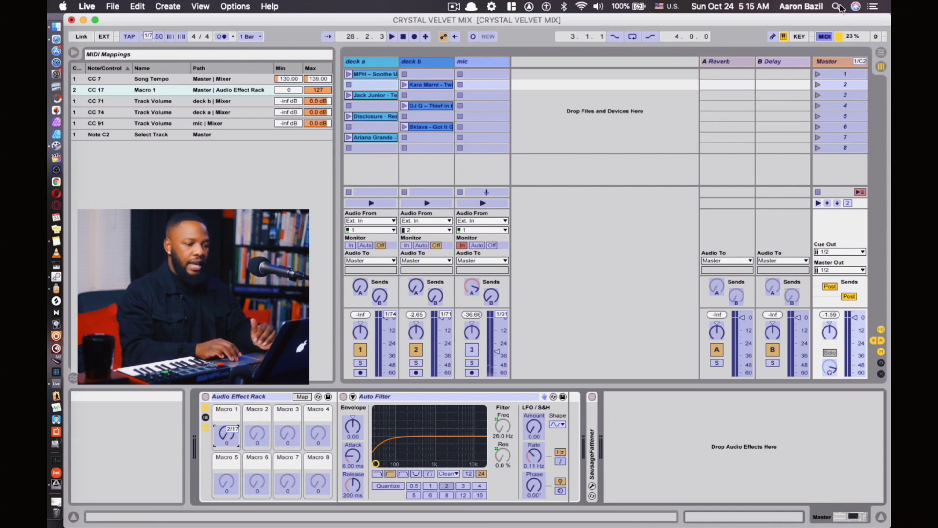
pyautogui.click(825, 36)
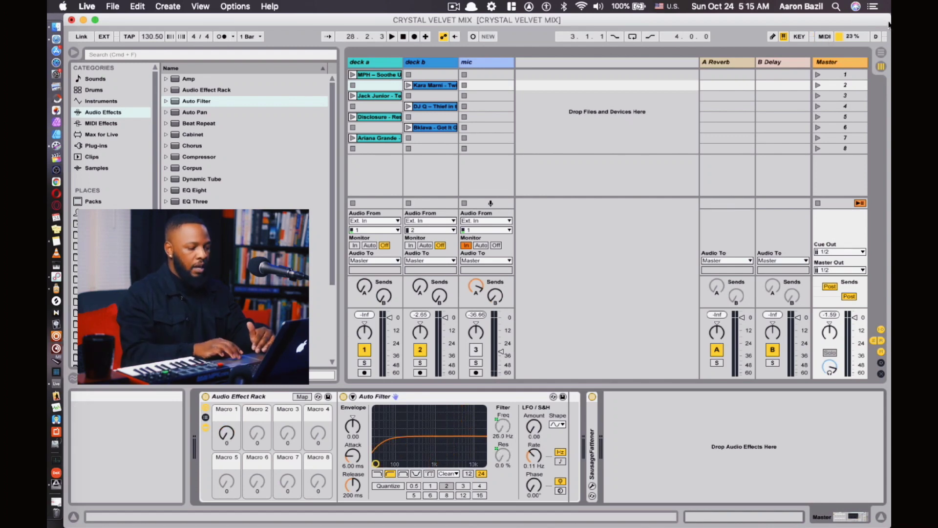
# Limit the resonance mapping of Macro 1 to a maximum of 58 %.
pyautogui.click(303, 396)
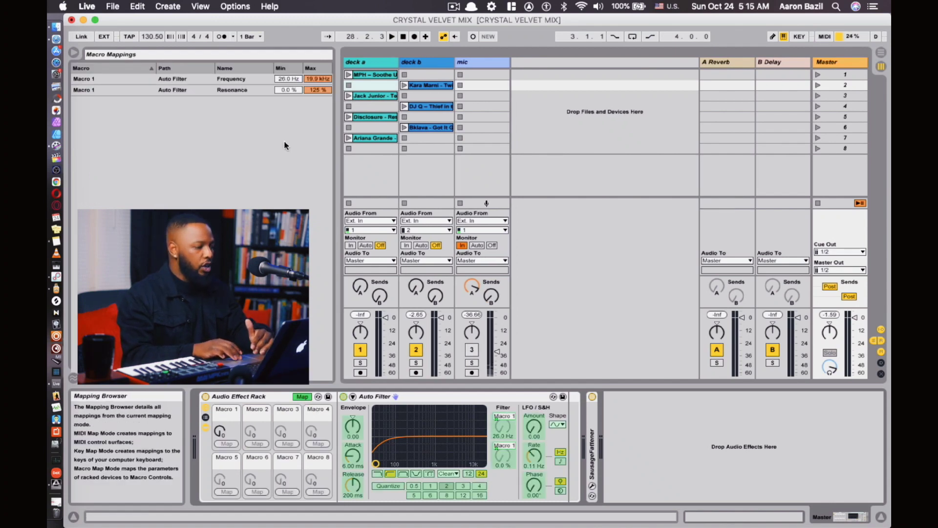
pyautogui.click(236, 91)
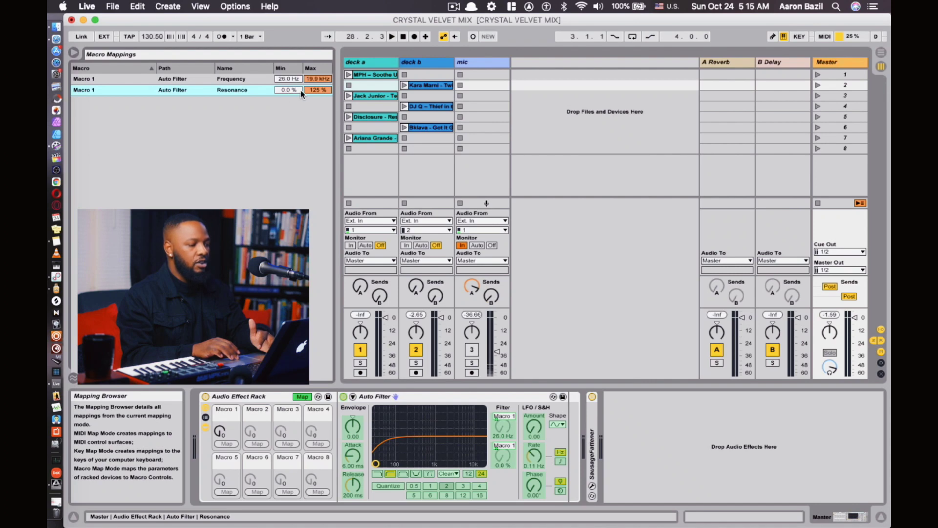
pyautogui.moveTo(321, 90); pyautogui.dragTo(321, 94)
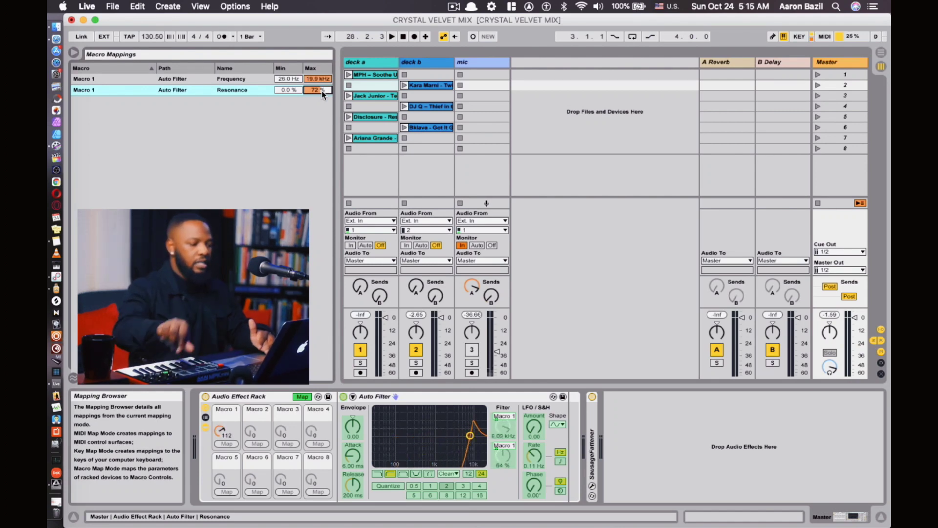
pyautogui.moveTo(321, 90); pyautogui.dragTo(321, 92)
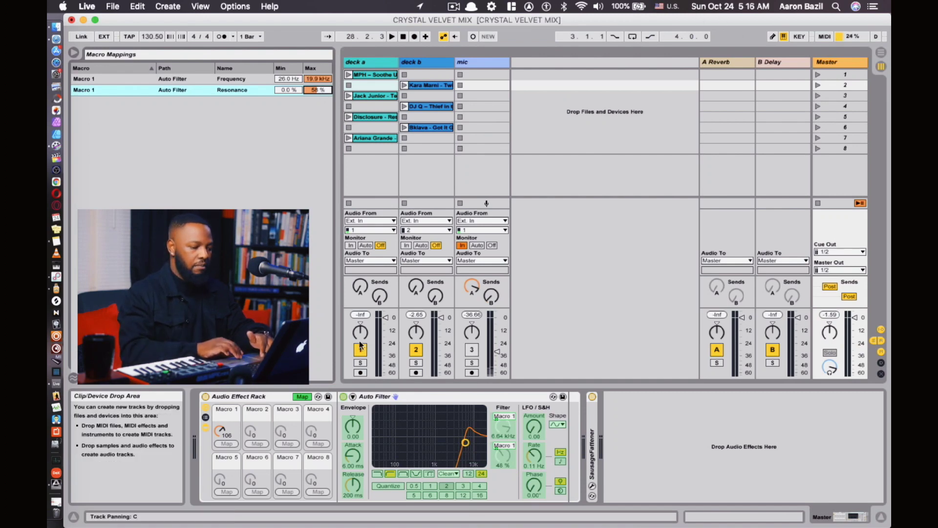
pyautogui.click(302, 397)
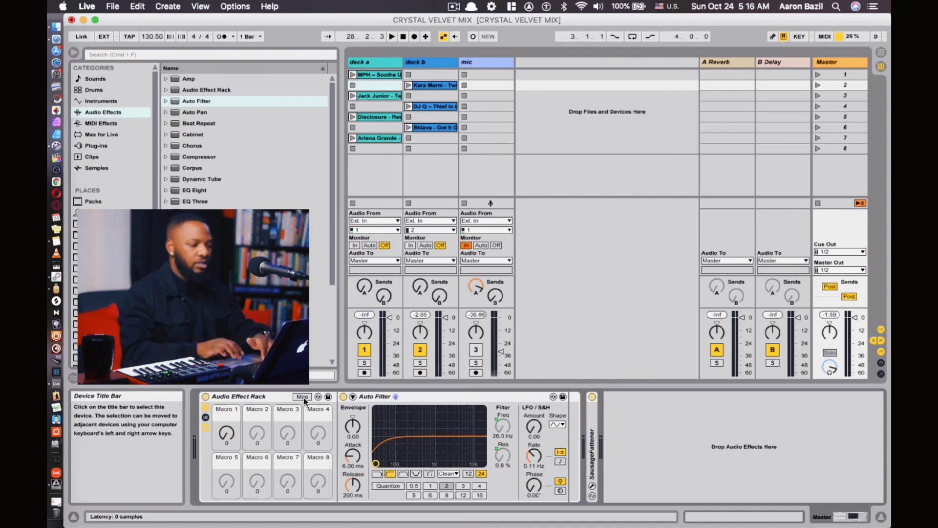
# Play the MPH clip on deck a to try the filter macro, and stop the clip.
pyautogui.click(352, 74)
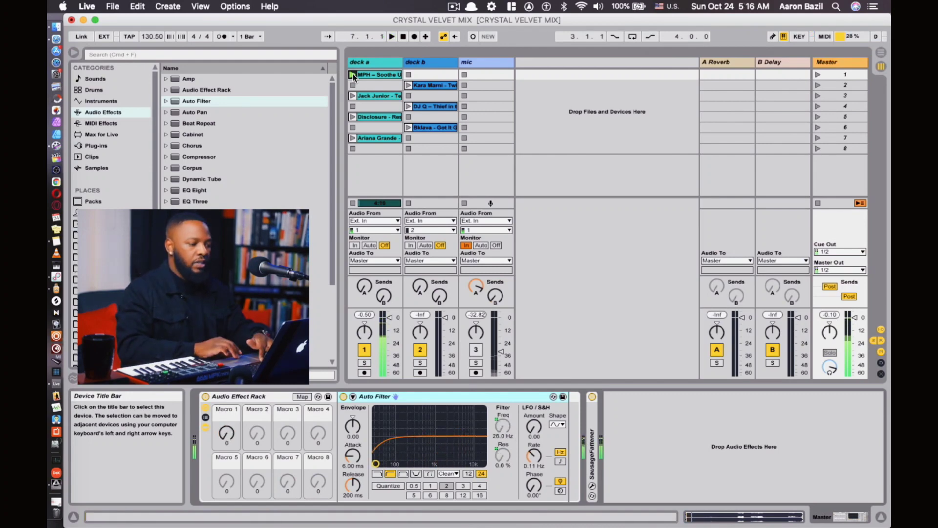
pyautogui.click(353, 85)
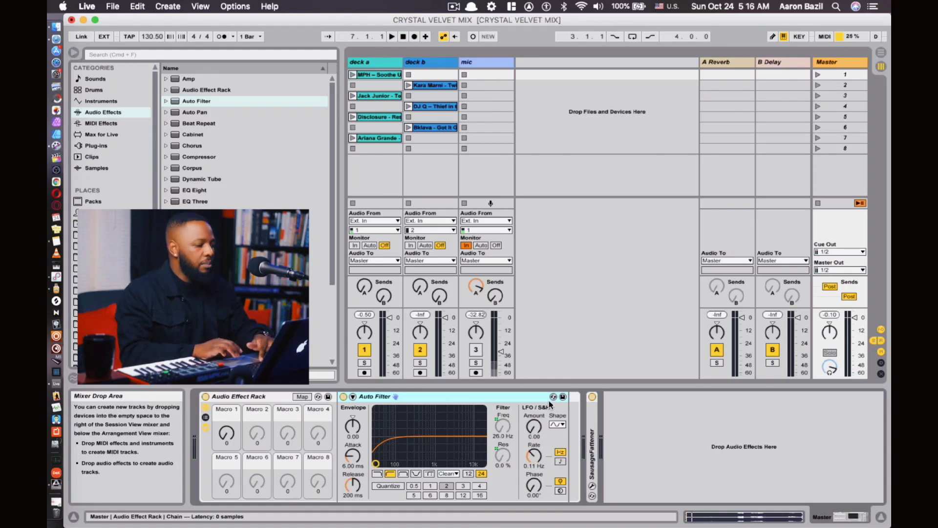
# Add a Flanger after the Auto Filter in the Master's Audio Effect Rack and map its Dry/Wet to Macro 1.
pyautogui.click(107, 113)
pyautogui.click(211, 246)
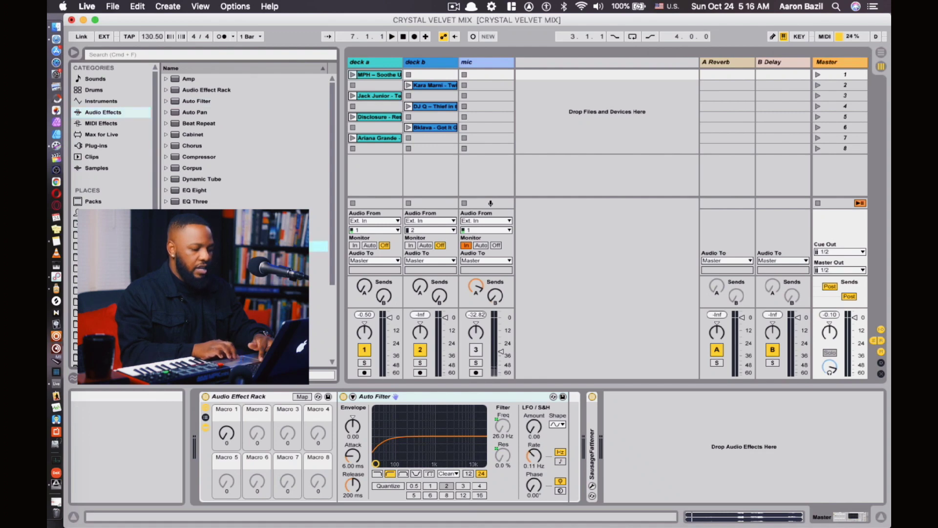
pyautogui.moveTo(497, 379)
pyautogui.mouseDown()
pyautogui.moveTo(576, 424)
pyautogui.moveTo(568, 424)
pyautogui.mouseUp()
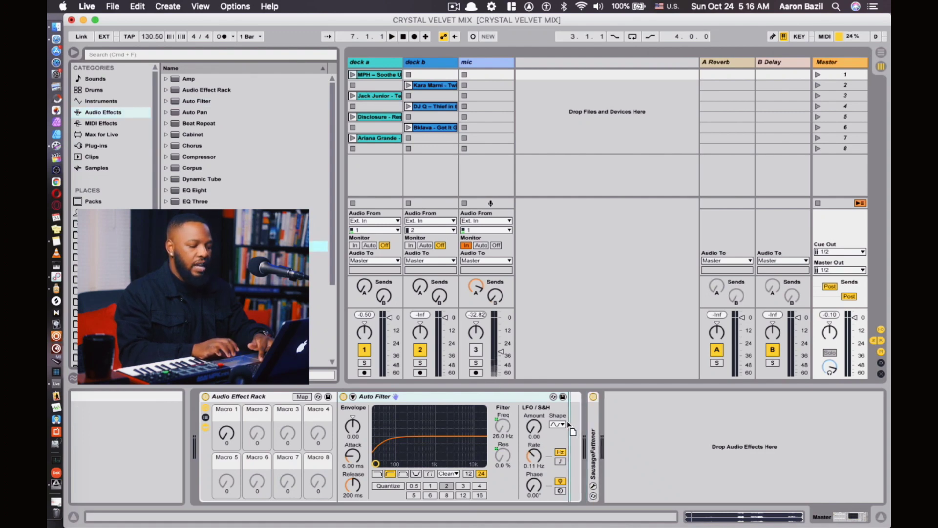
pyautogui.moveTo(568, 424); pyautogui.dragTo(569, 425)
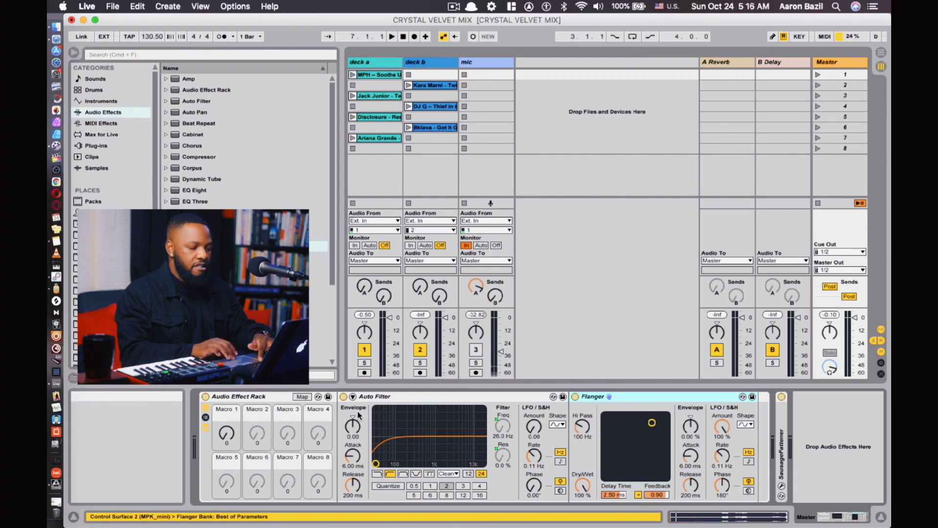
pyautogui.rightClick(583, 482)
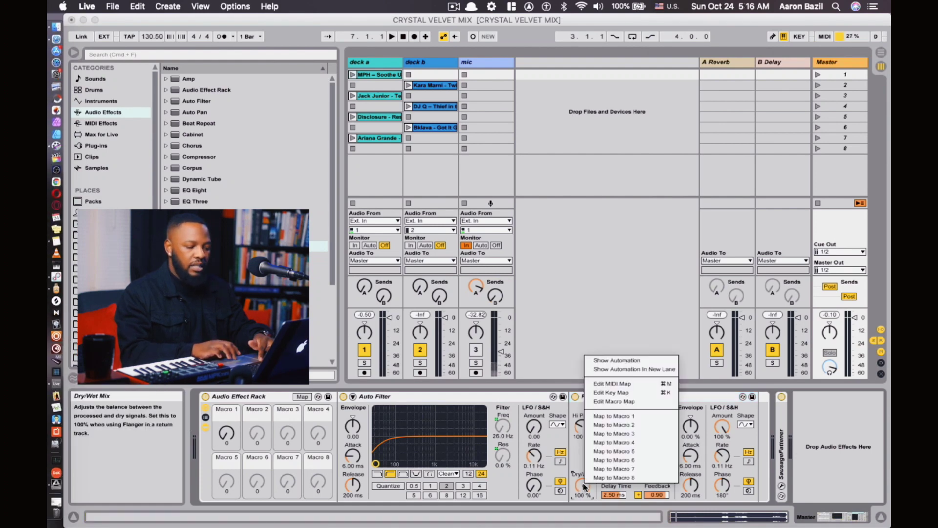
pyautogui.click(611, 417)
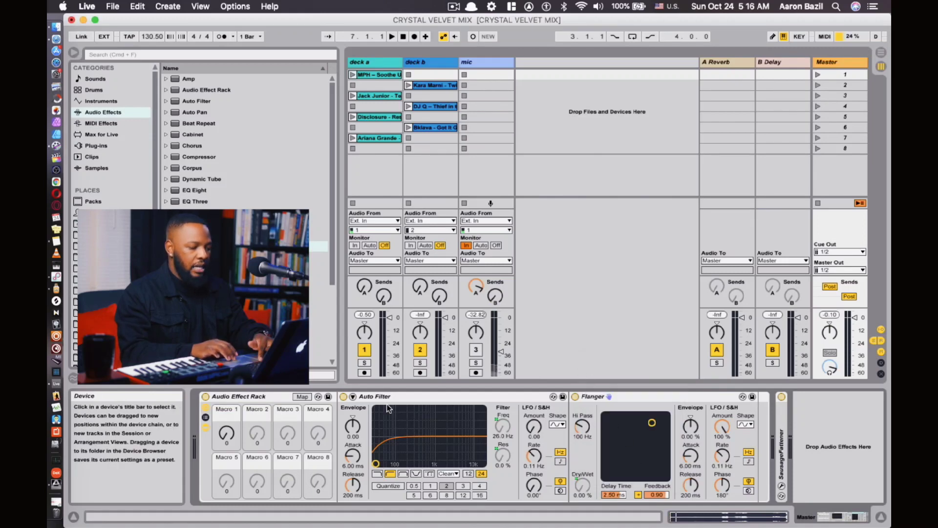
pyautogui.click(429, 412)
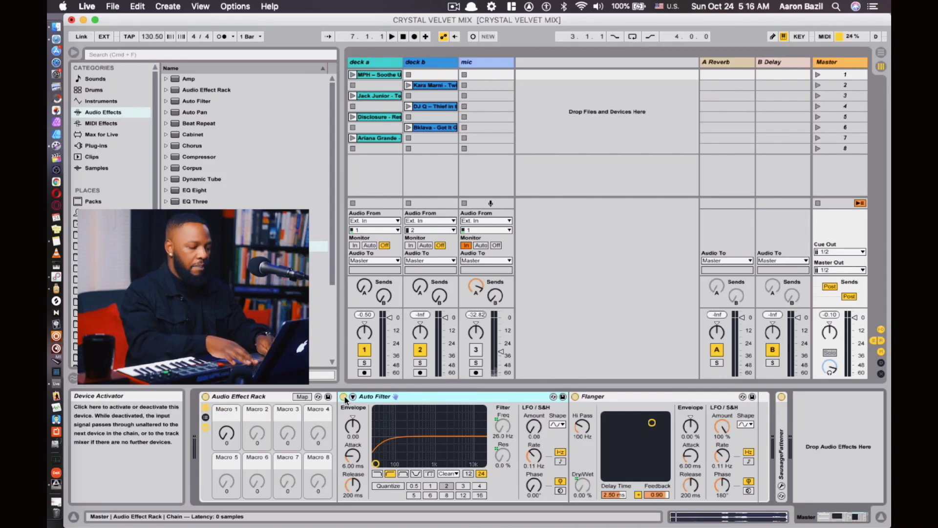
pyautogui.press('super+m')
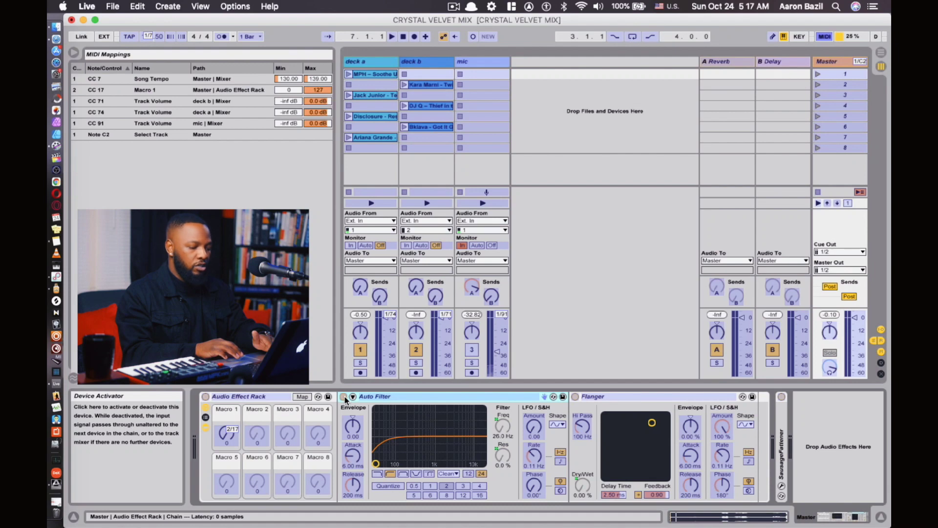
pyautogui.click(344, 397)
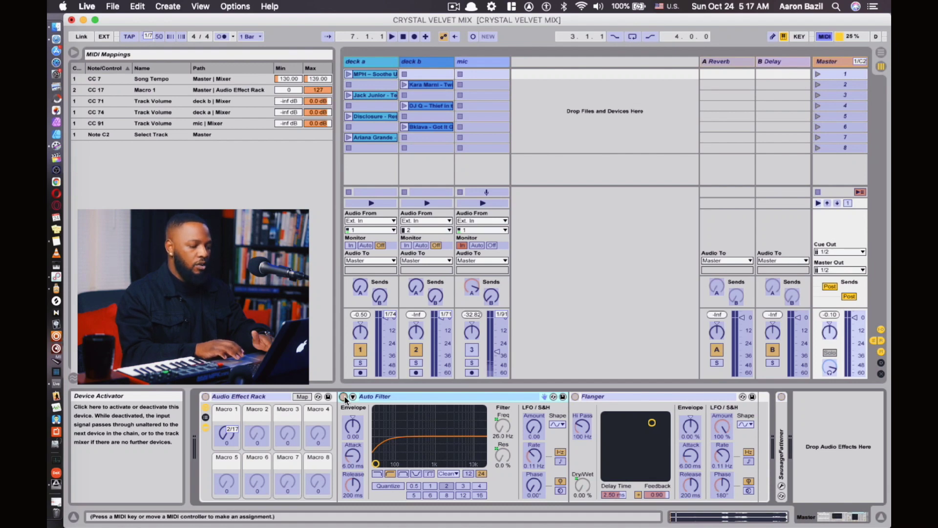
pyautogui.rightClick(345, 399)
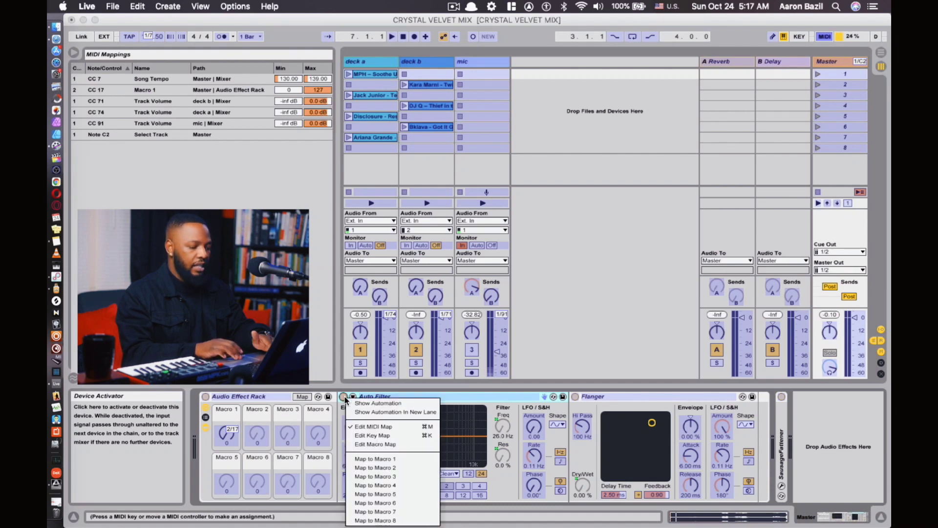
pyautogui.click(371, 459)
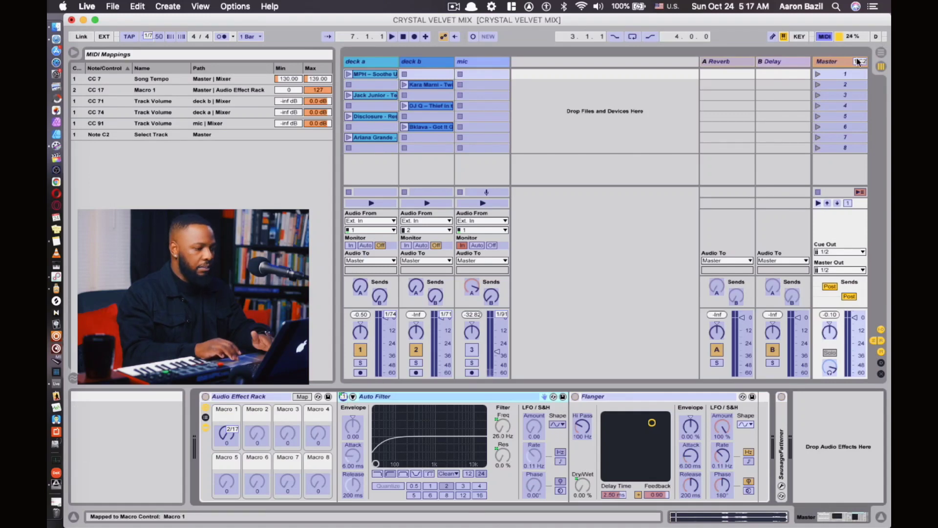
pyautogui.click(825, 36)
# Set the minimum of the Auto Filter's Device On macro mapping to 1 and try the Jack Junior clip on deck a.
pyautogui.click(301, 396)
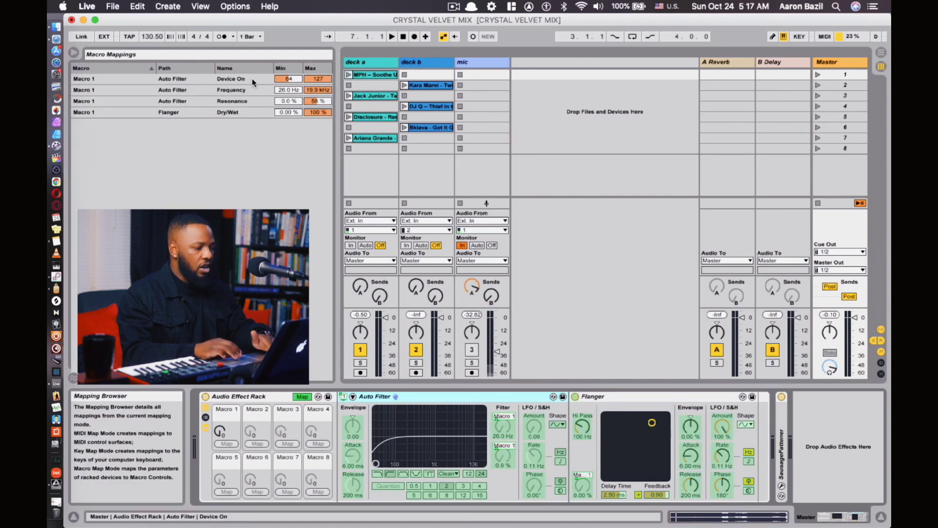
pyautogui.click(286, 78)
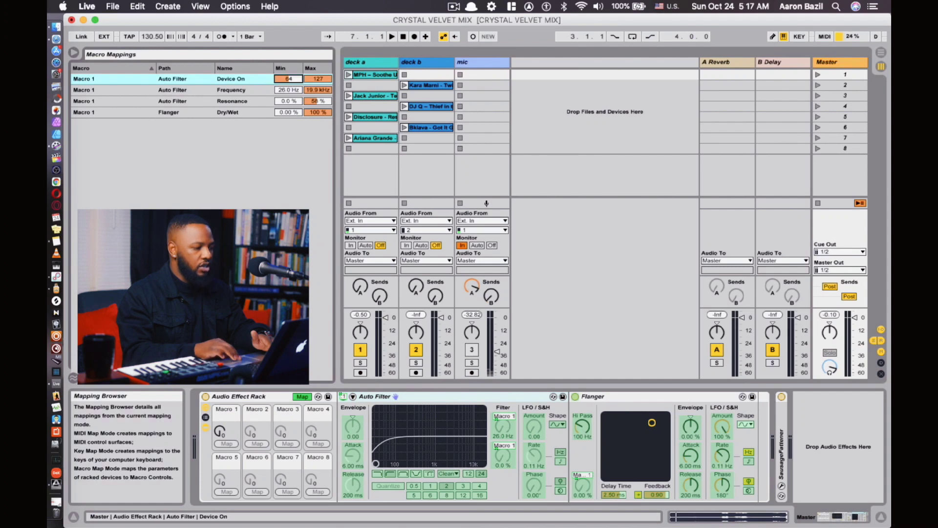
pyautogui.write('2')
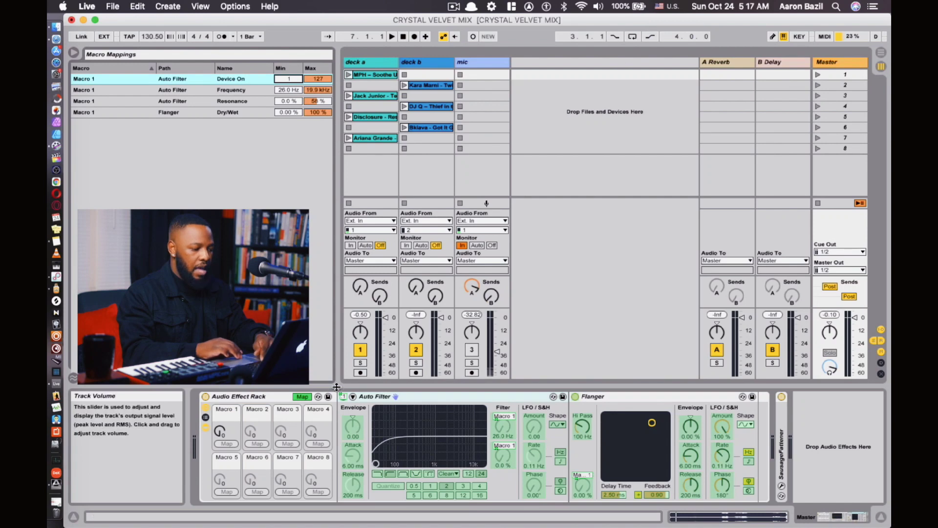
pyautogui.click(300, 397)
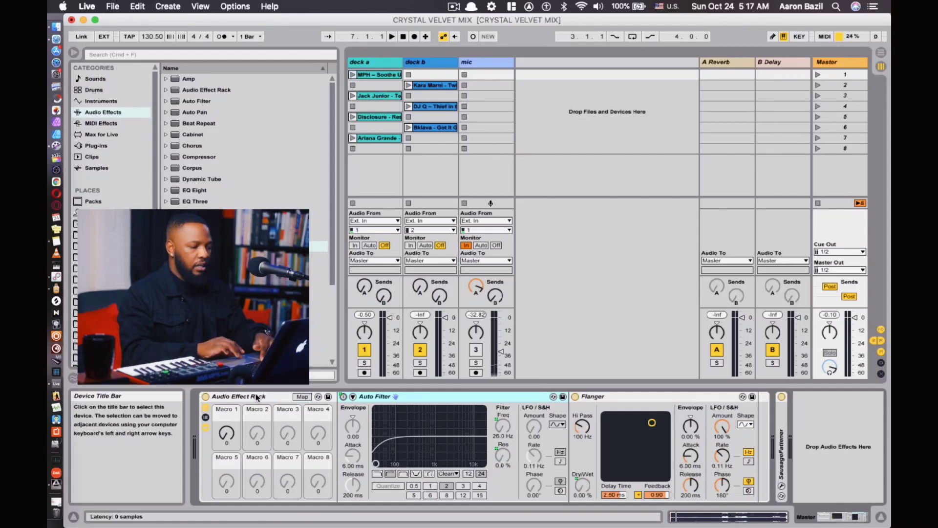
pyautogui.click(353, 96)
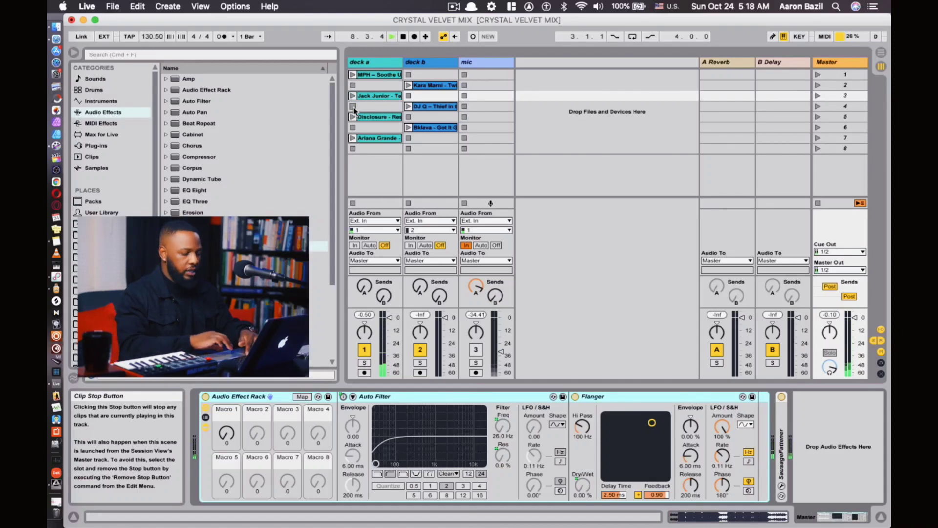
# Add a Ping Pong Delay after the Flanger with a beat division of 4 and its bandpass at about 4.13 kHz, width about 5.91.
pyautogui.click(684, 398)
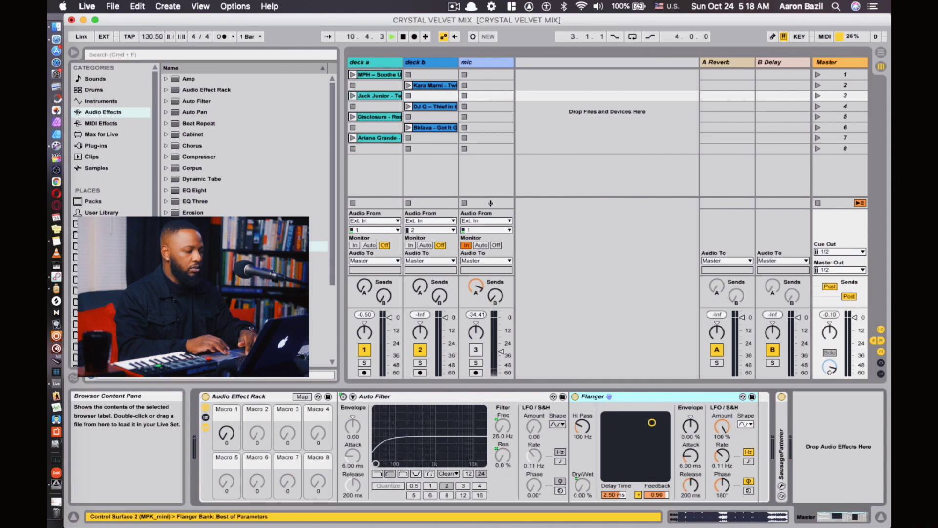
pyautogui.click(205, 53)
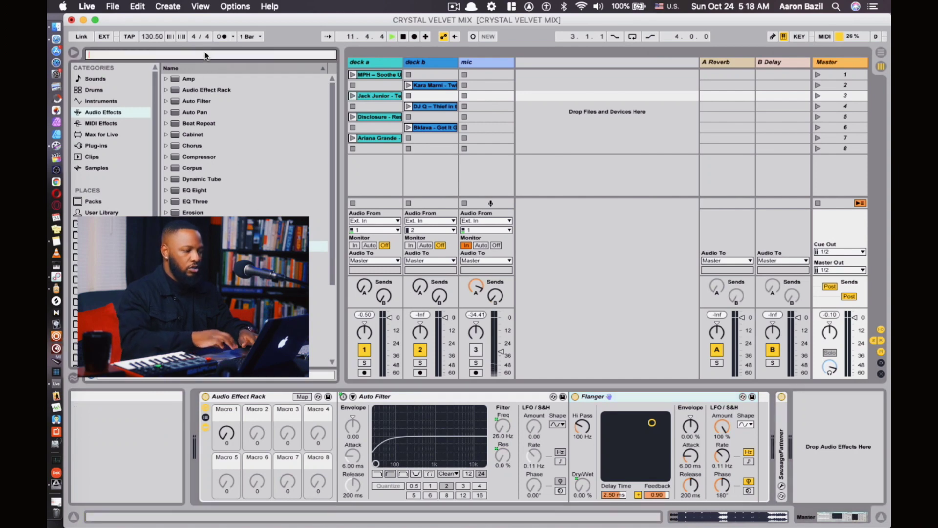
pyautogui.write('pin')
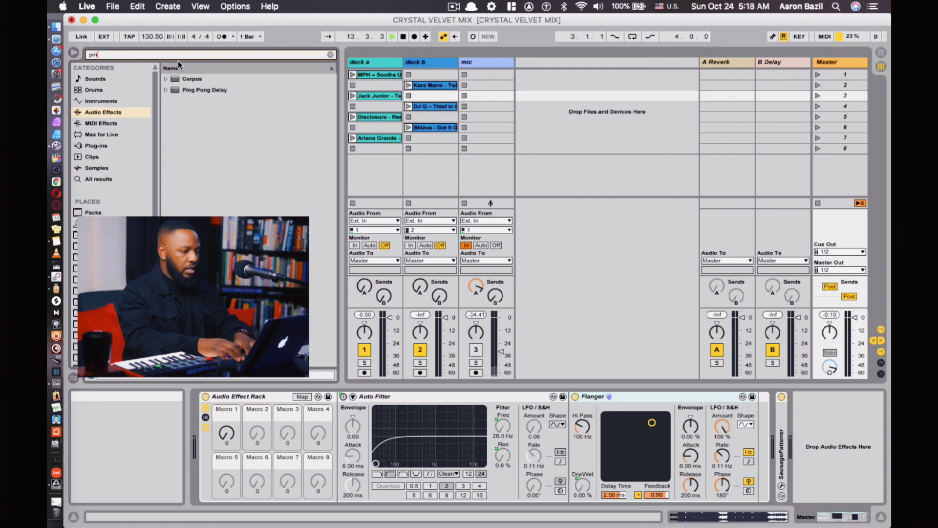
pyautogui.click(187, 91)
pyautogui.moveTo(677, 400); pyautogui.dragTo(753, 430)
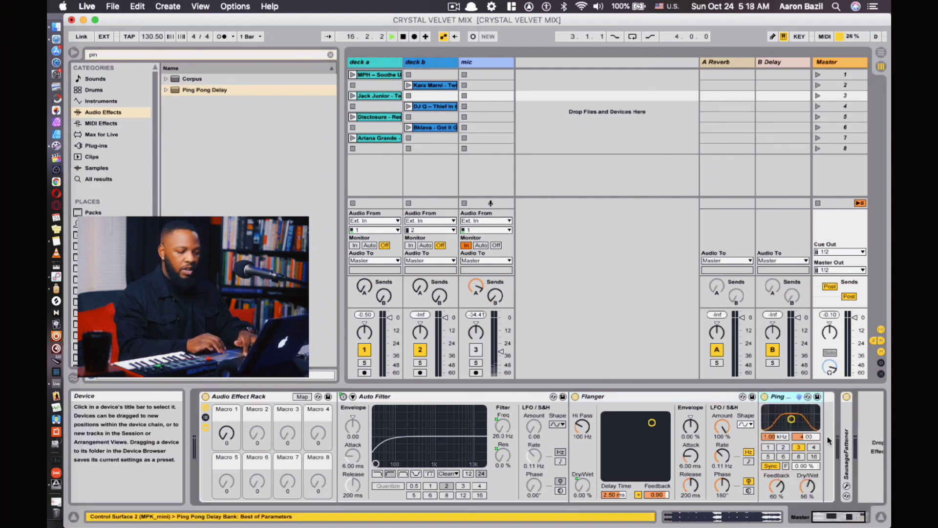
pyautogui.click(814, 448)
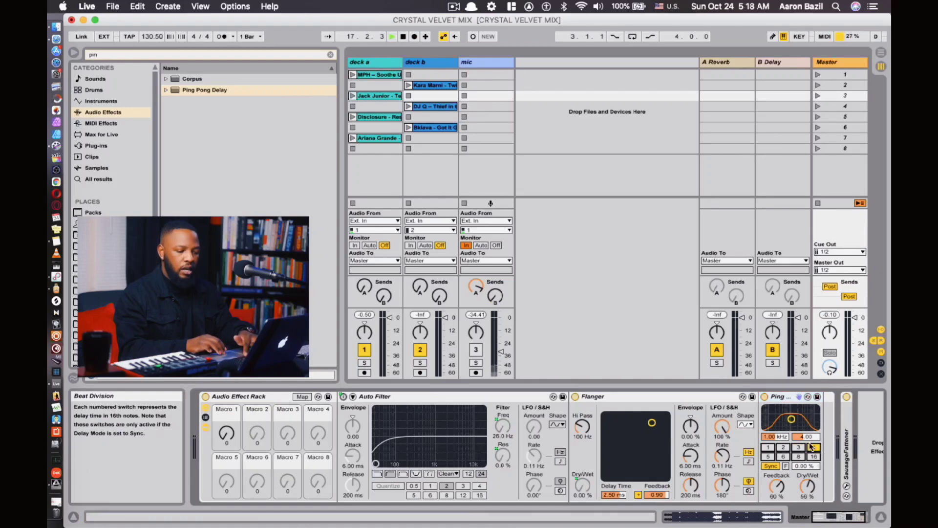
pyautogui.moveTo(791, 419); pyautogui.dragTo(804, 415)
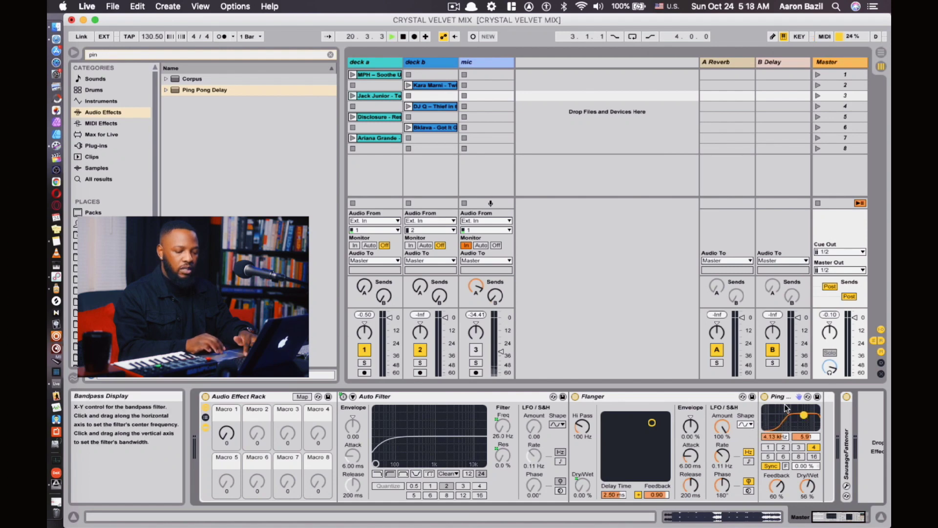
# Map the Ping Pong Delay's Feedback and Dry/Wet to Macro 1.
pyautogui.rightClick(779, 489)
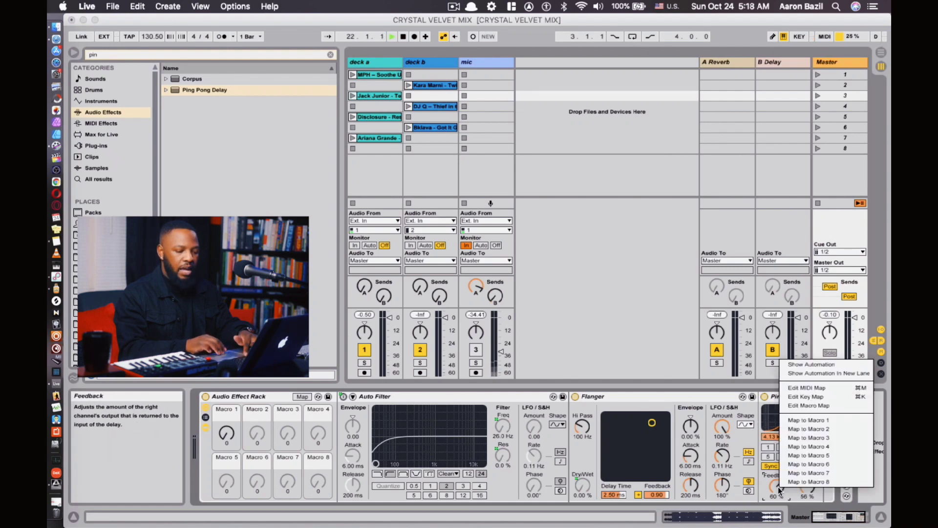
pyautogui.click(802, 421)
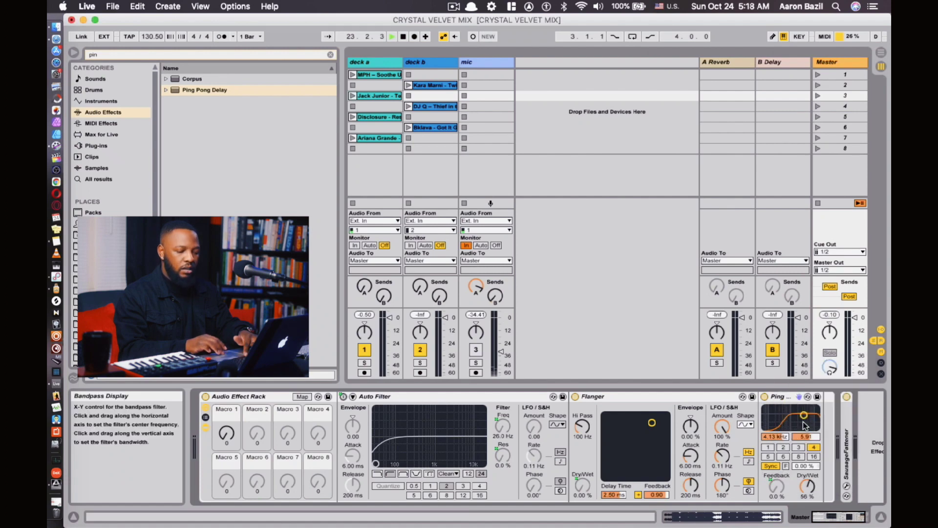
pyautogui.rightClick(810, 490)
pyautogui.click(778, 421)
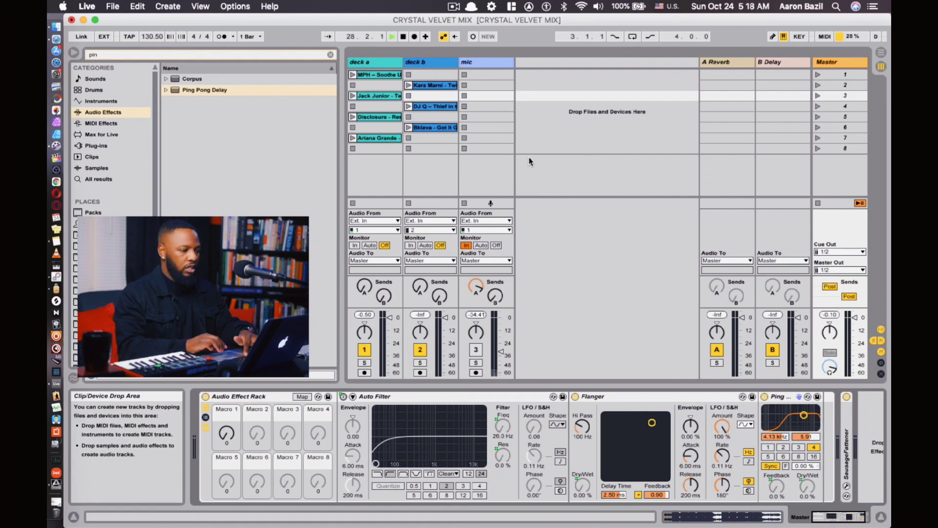
# Play the Disclosure clip on deck a to try the delay through Macro 1, and stop the clip.
pyautogui.click(353, 118)
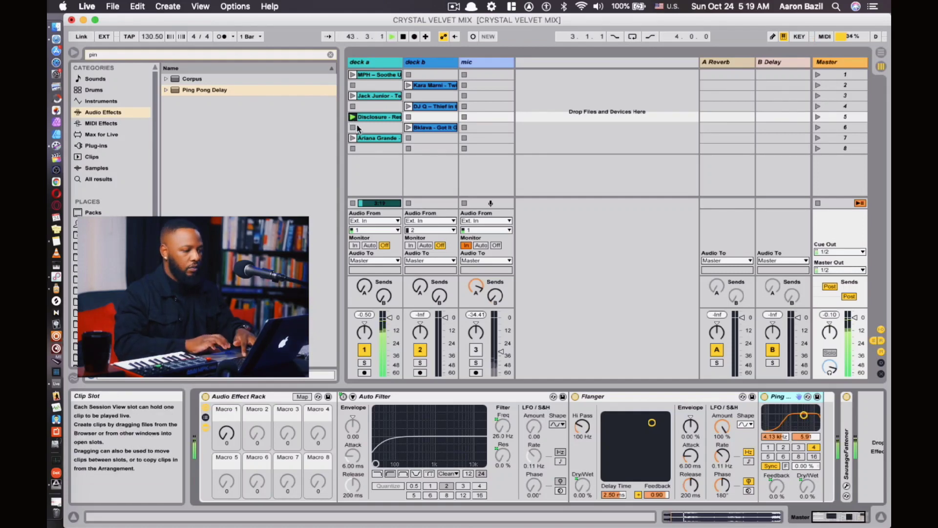
pyautogui.click(352, 126)
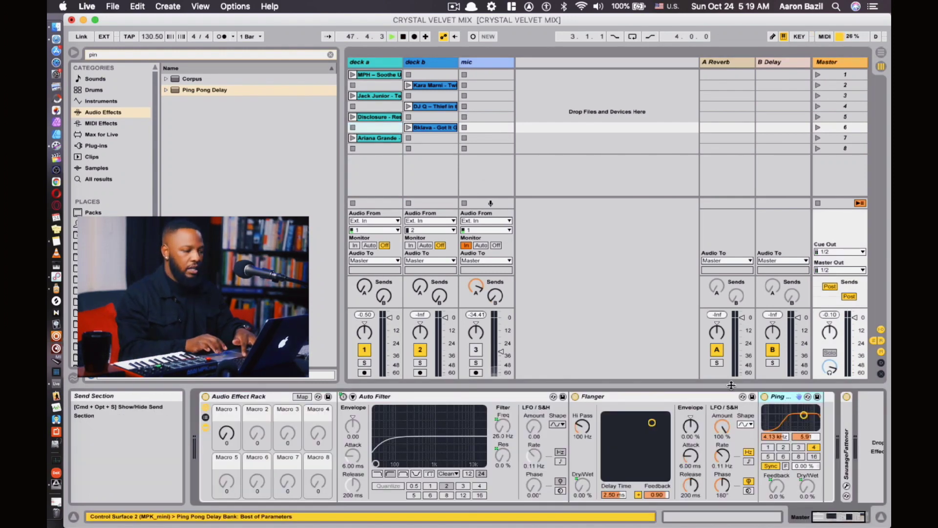
# Find the Reverb among the audio effects and add it after the Ping Pong Delay in the rack.
pyautogui.click(331, 55)
pyautogui.write('rever')
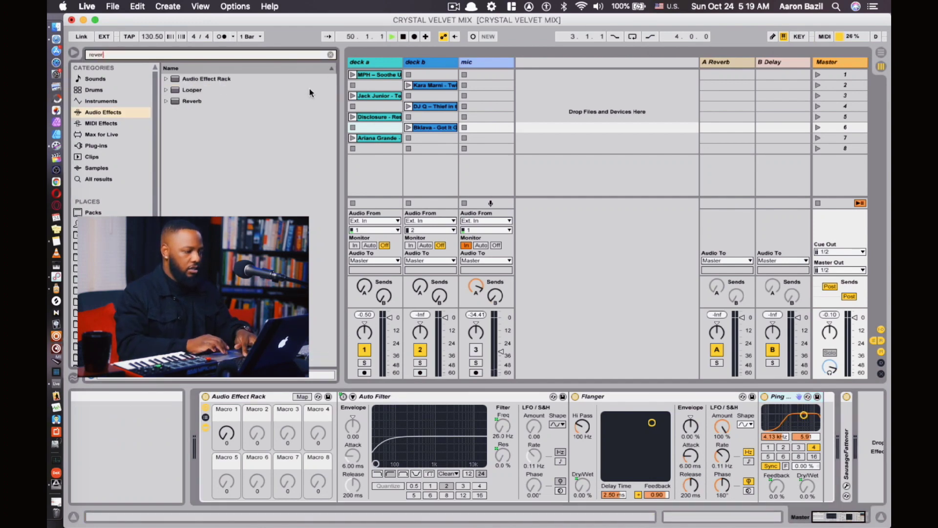
pyautogui.moveTo(192, 101)
pyautogui.mouseDown()
pyautogui.moveTo(611, 369)
pyautogui.moveTo(843, 439)
pyautogui.moveTo(819, 433)
pyautogui.mouseUp()
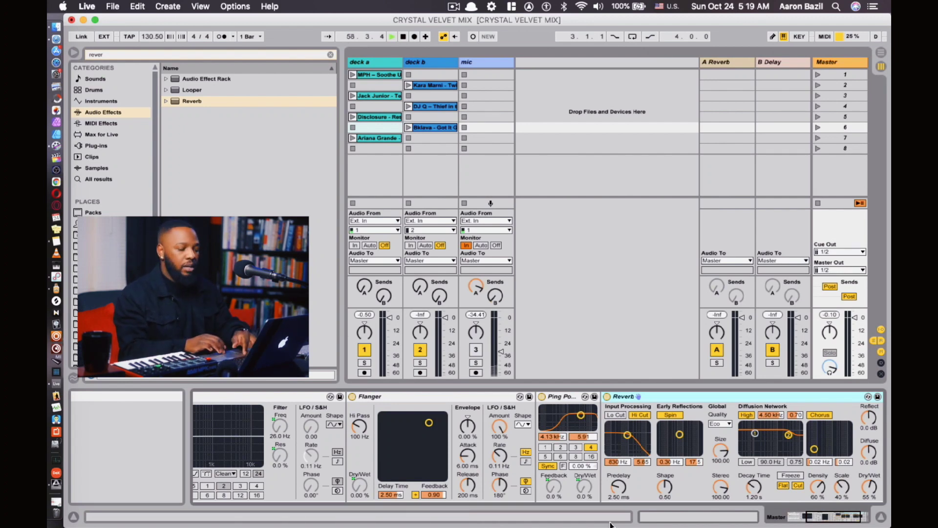
pyautogui.hscroll(3, 608, 490)
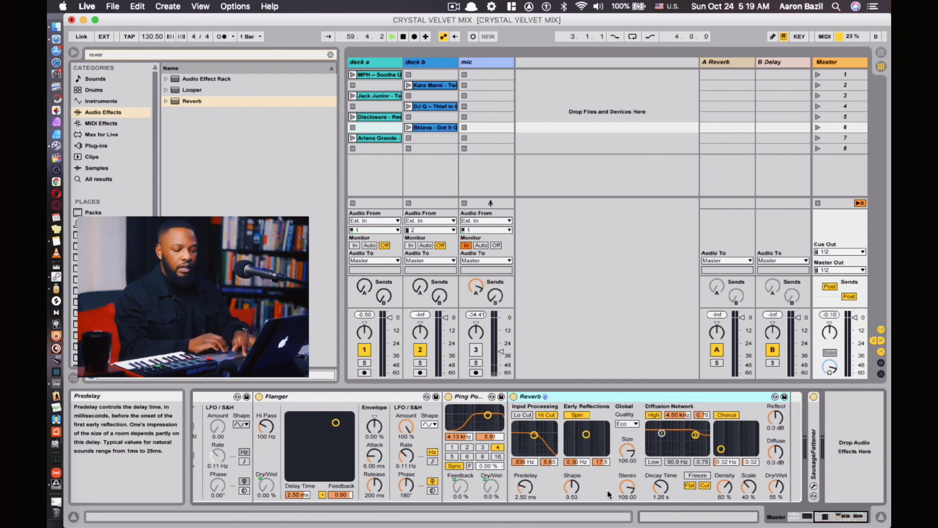
pyautogui.hscroll(-3, 608, 491)
pyautogui.hscroll(3, 608, 490)
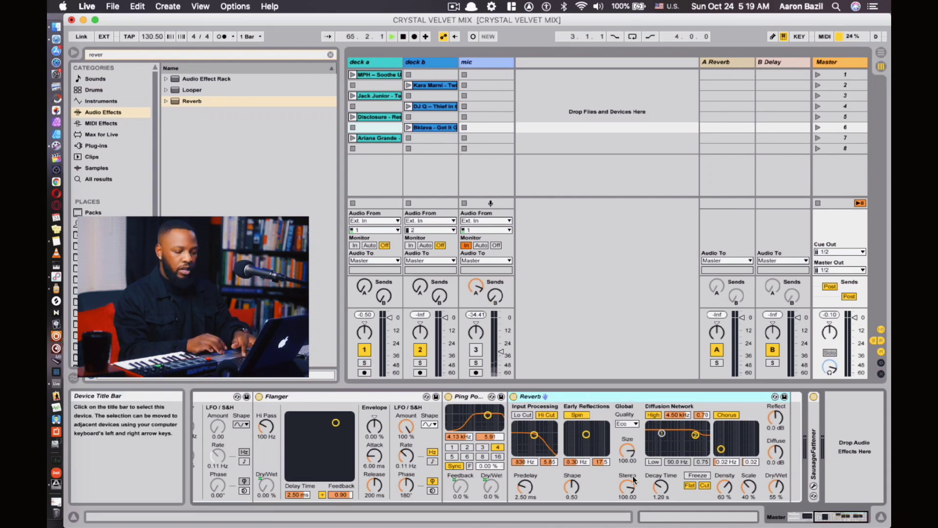
# Set the Reverb's decay time to about 4.34 s and map its Dry/Wet to Macro 1.
pyautogui.click(661, 486)
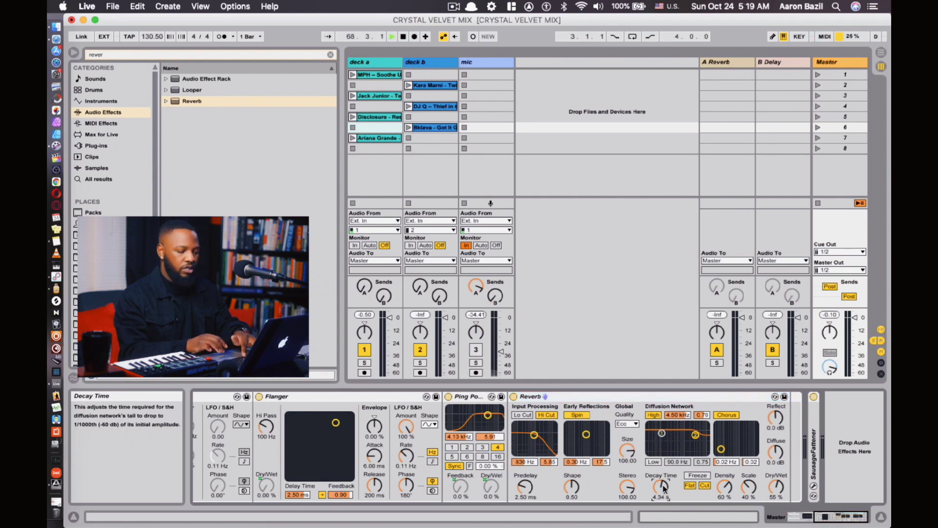
pyautogui.rightClick(777, 490)
pyautogui.click(798, 427)
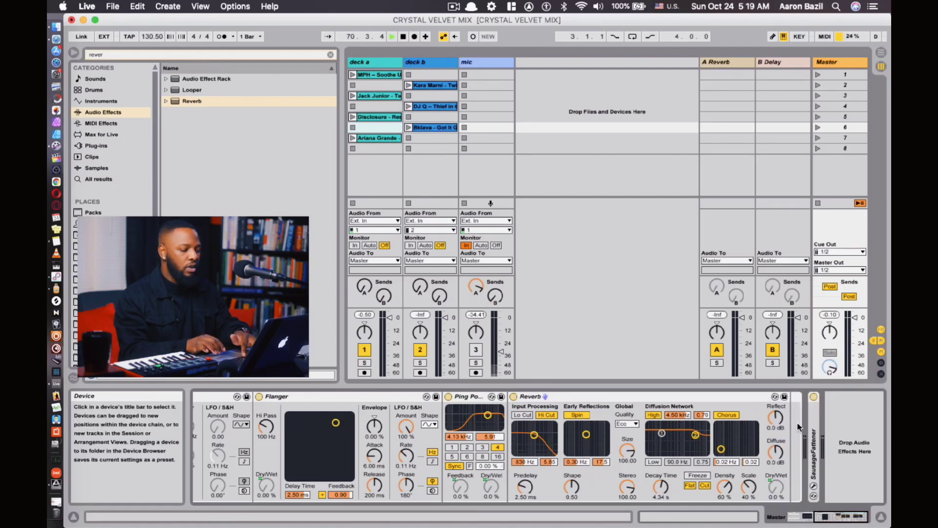
# Play the MPH clip on deck a to try the whole effect chain with Macro 1 turned up to 127.
pyautogui.hscroll(-5, 362, 416)
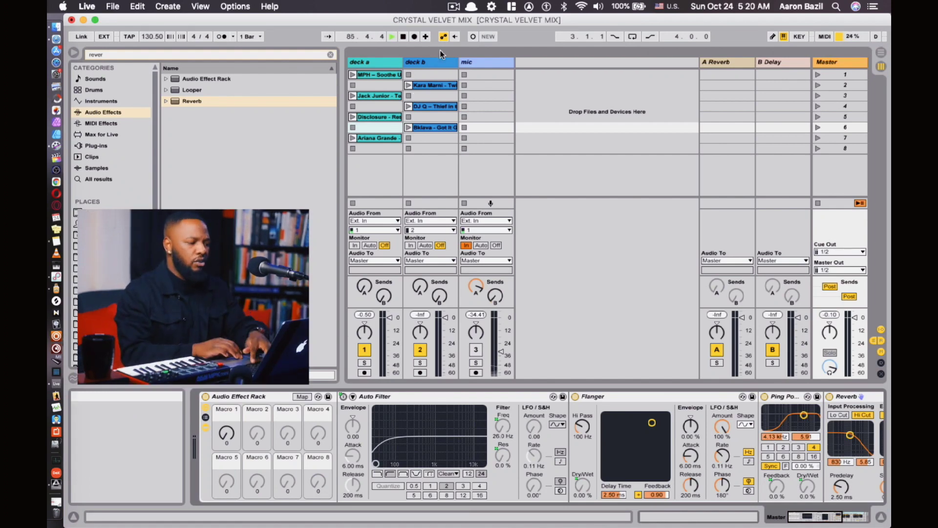
pyautogui.click(353, 74)
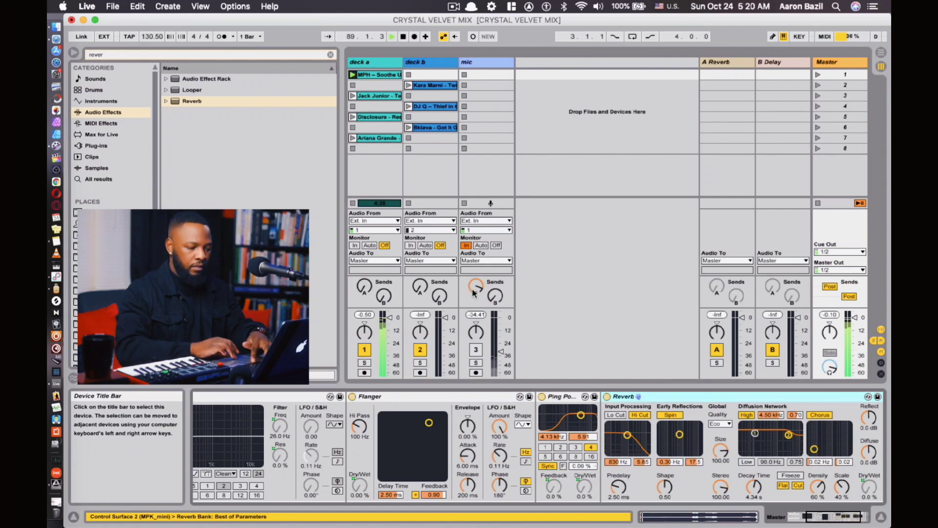
pyautogui.hscroll(-5, 401, 402)
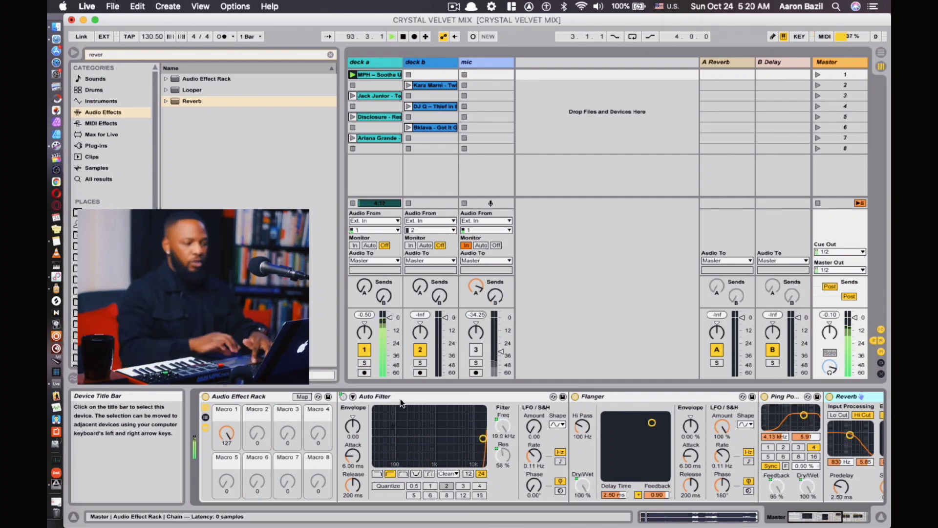
# Play the Kara Marni clip on deck b to try a transition, stopping deck a first and deck b at the end.
pyautogui.click(409, 84)
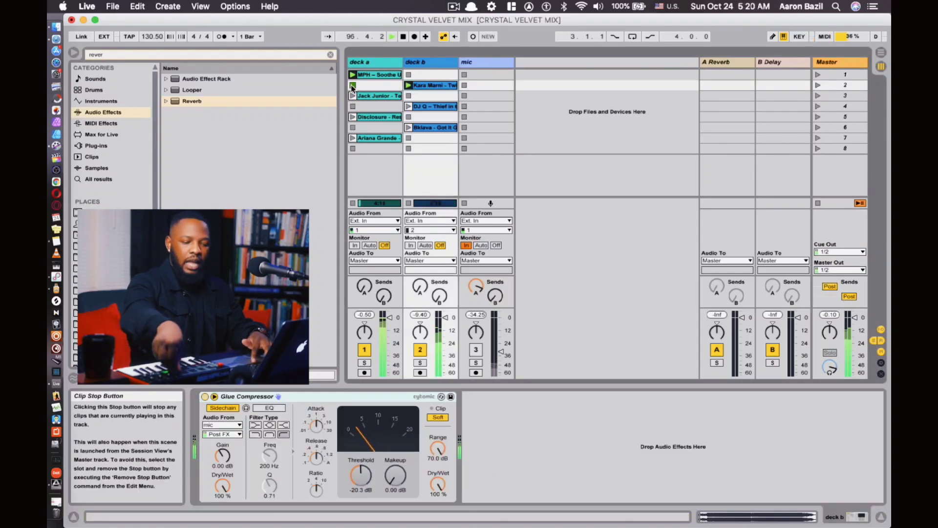
pyautogui.click(352, 85)
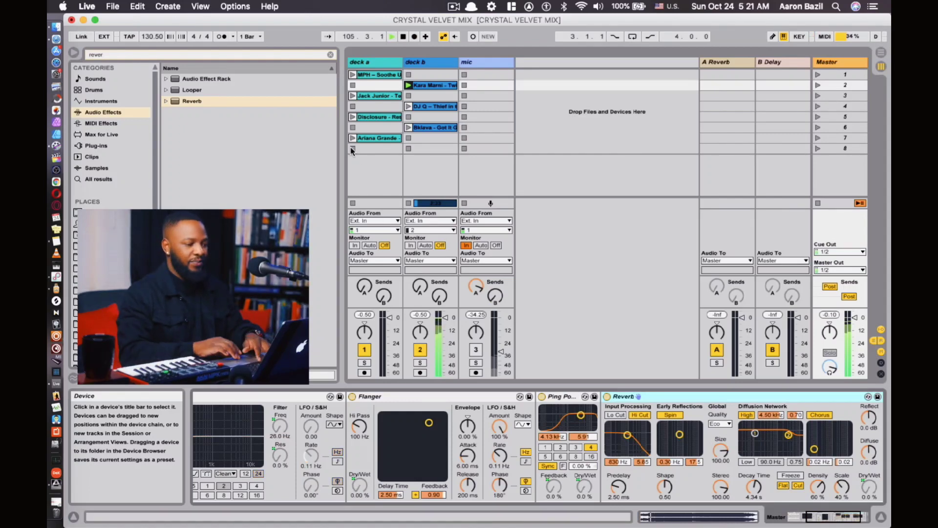
pyautogui.click(410, 95)
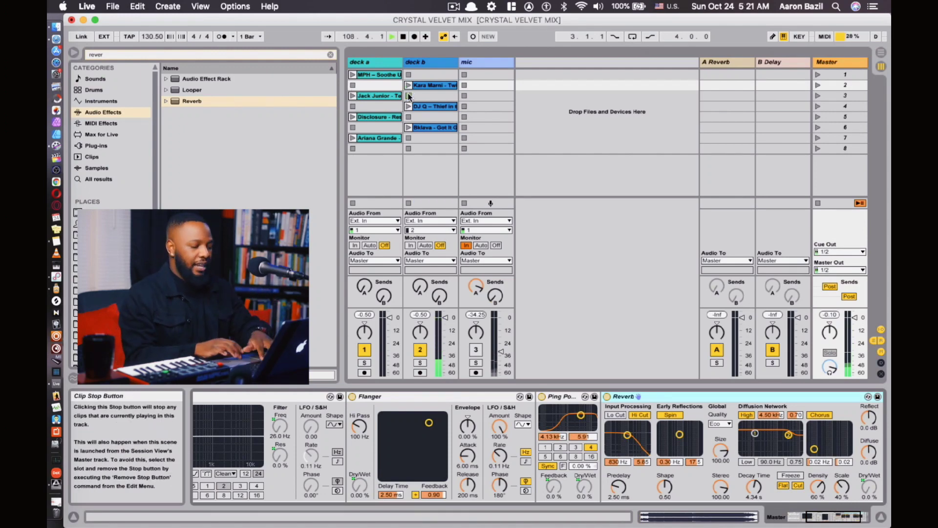
# Find the Beat Repeat among the audio effects by searching for "beat".
pyautogui.hscroll(-2, 432, 455)
pyautogui.hscroll(-10, 433, 451)
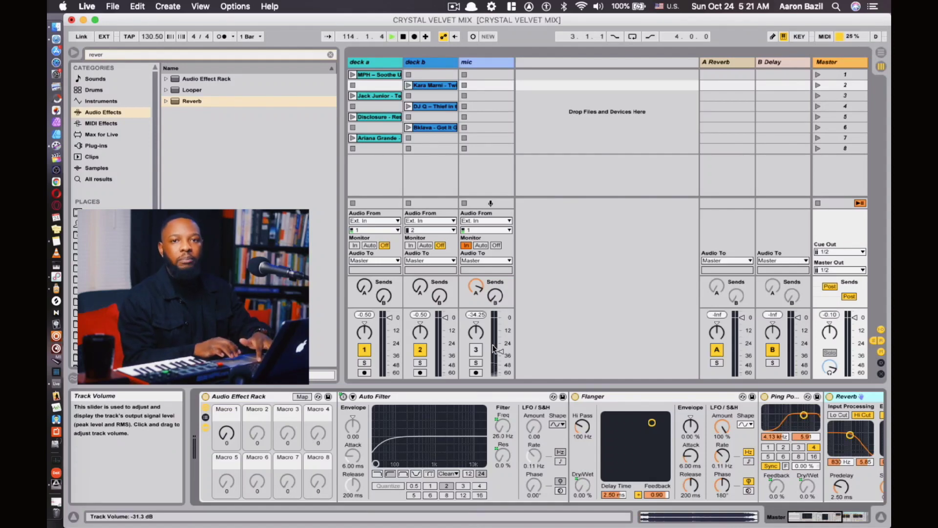
pyautogui.click(331, 54)
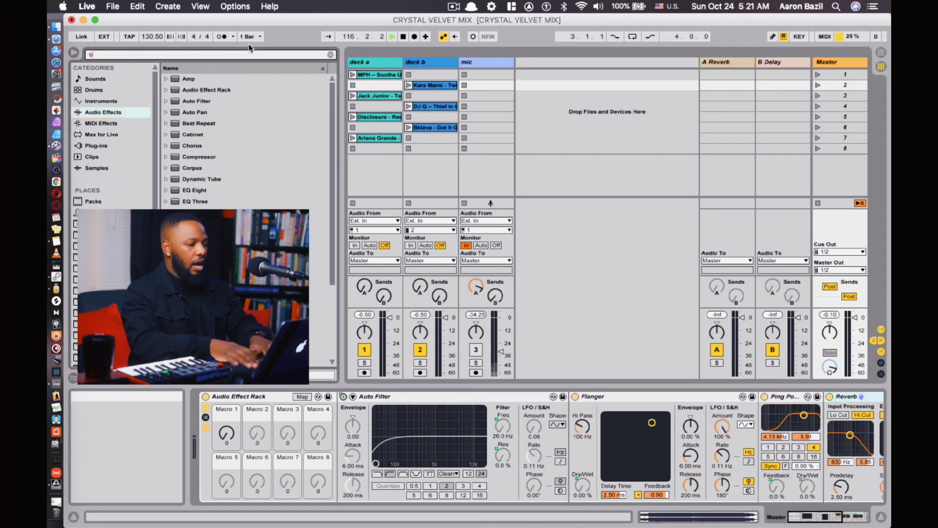
pyautogui.write('beat')
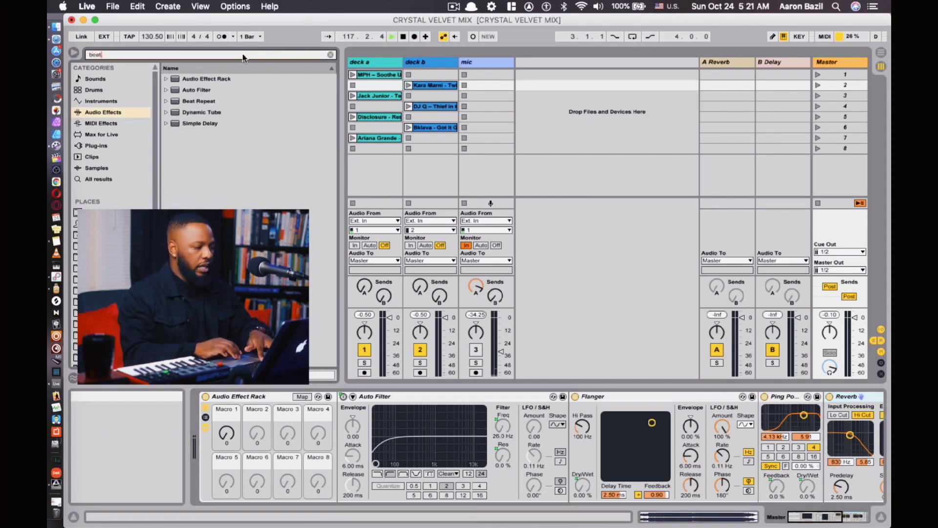
pyautogui.click(198, 102)
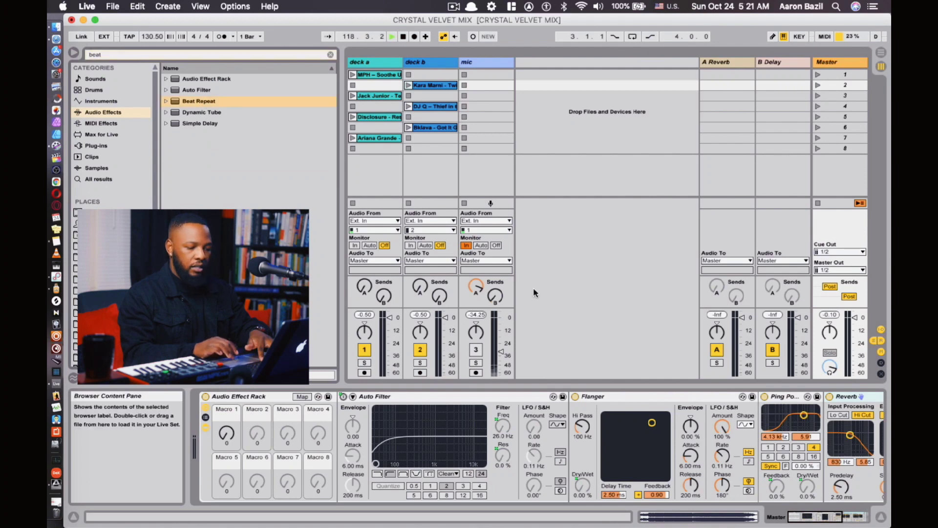
# Collapse the Auto Filter, Flanger, Ping Pong Delay and Reverb, and add the Beat Repeat after the Reverb in the rack.
pyautogui.doubleClick(476, 398)
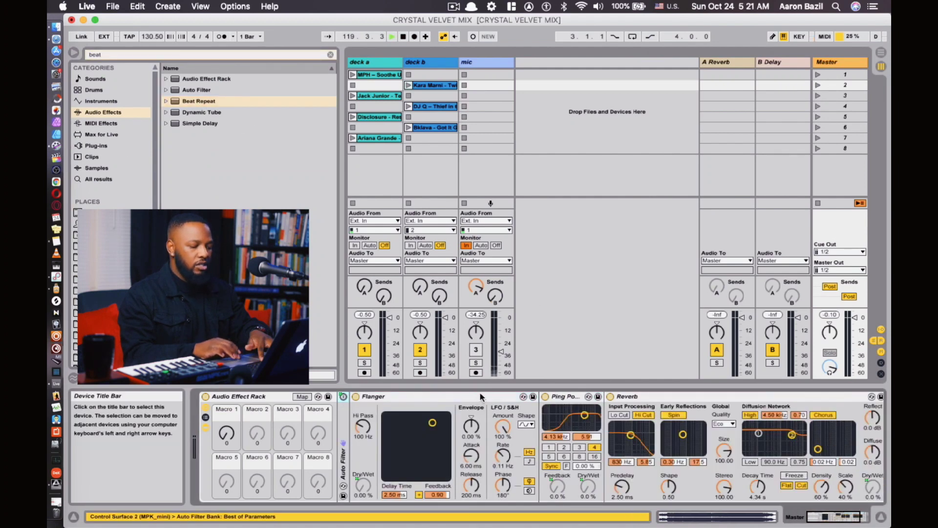
pyautogui.doubleClick(477, 397)
pyautogui.doubleClick(394, 398)
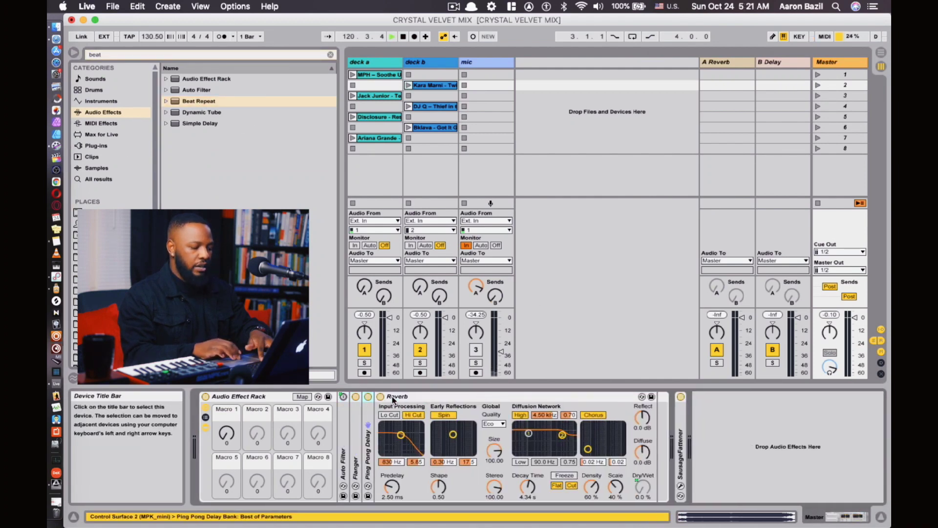
pyautogui.doubleClick(450, 399)
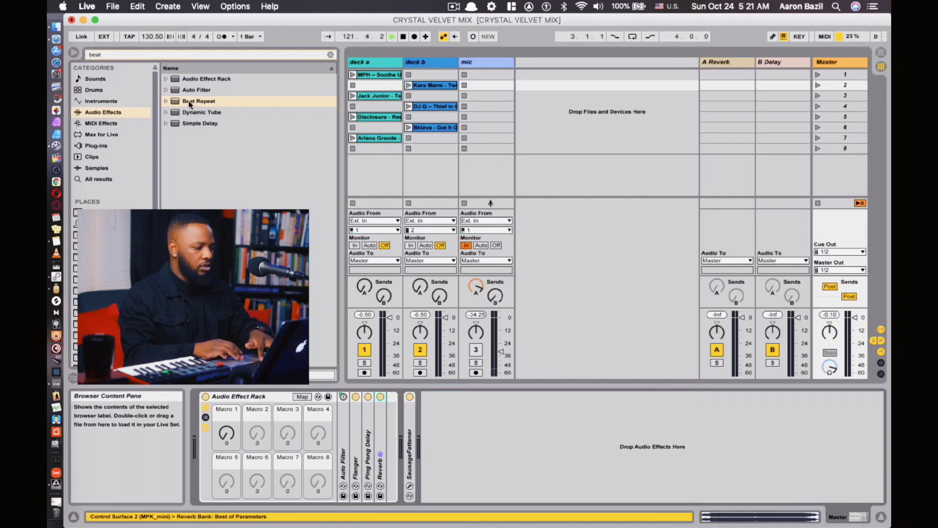
pyautogui.moveTo(191, 104)
pyautogui.mouseDown()
pyautogui.moveTo(374, 356)
pyautogui.moveTo(384, 449)
pyautogui.mouseUp()
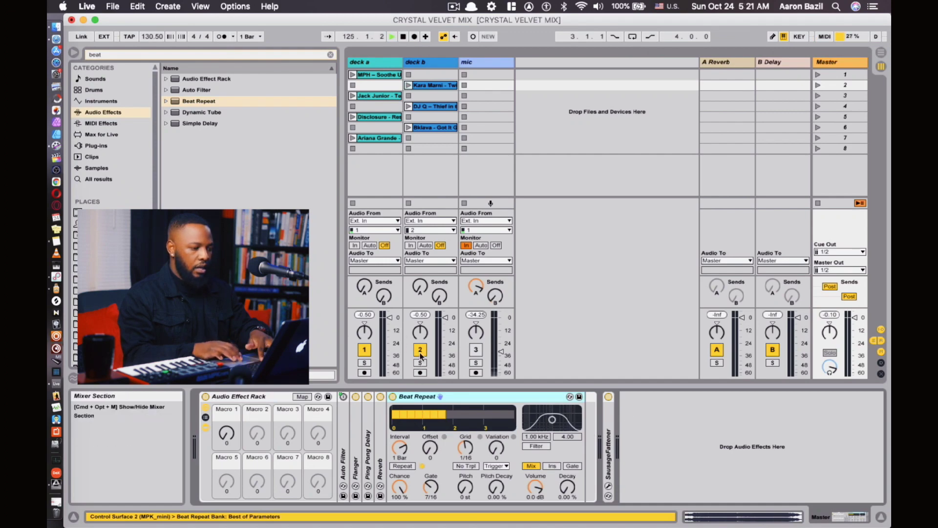
# Play the Disclosure clip on deck a to try the Beat Repeat, and stop the clip.
pyautogui.click(353, 118)
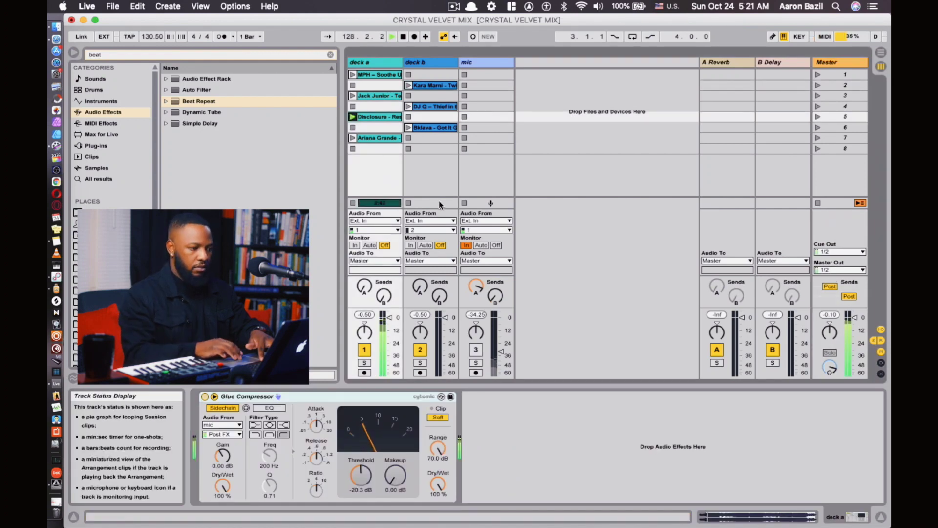
pyautogui.click(353, 127)
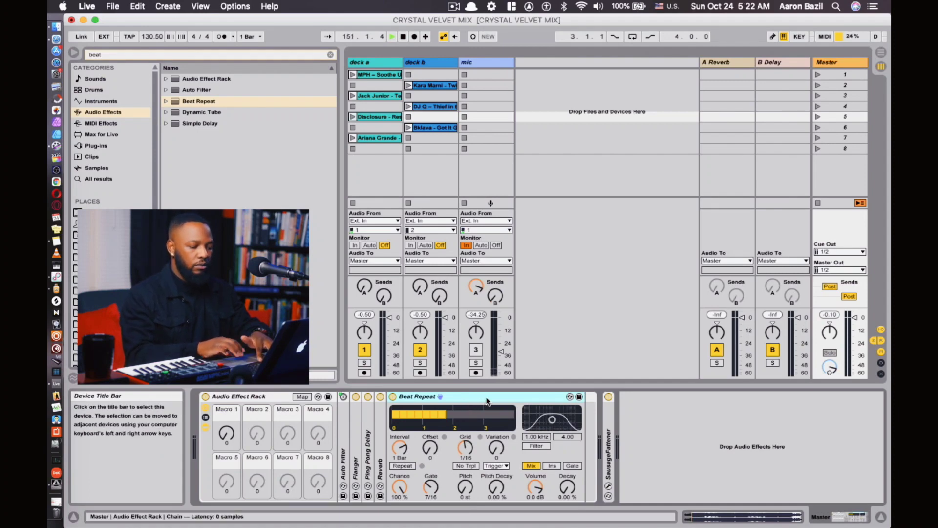
# Set the Beat Repeat's interval to 2 Bar, grid to 1/4 and gate to 8/16, with the output mode on Ins.
pyautogui.moveTo(399, 451); pyautogui.dragTo(400, 454)
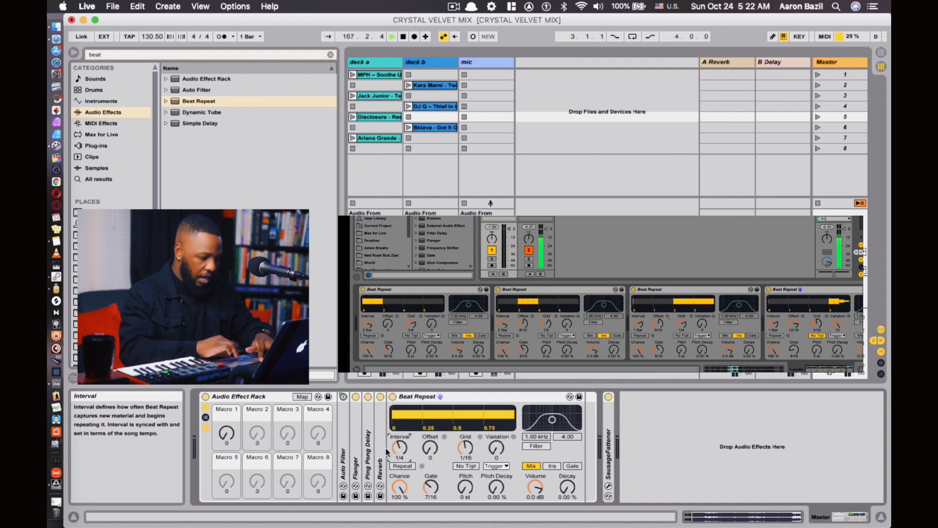
pyautogui.moveTo(408, 450); pyautogui.dragTo(408, 425)
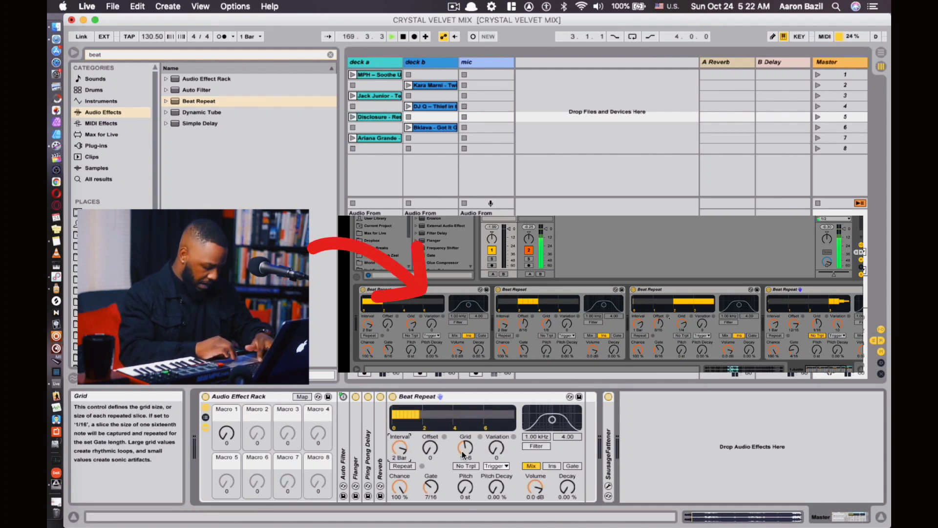
pyautogui.moveTo(465, 453); pyautogui.dragTo(465, 437)
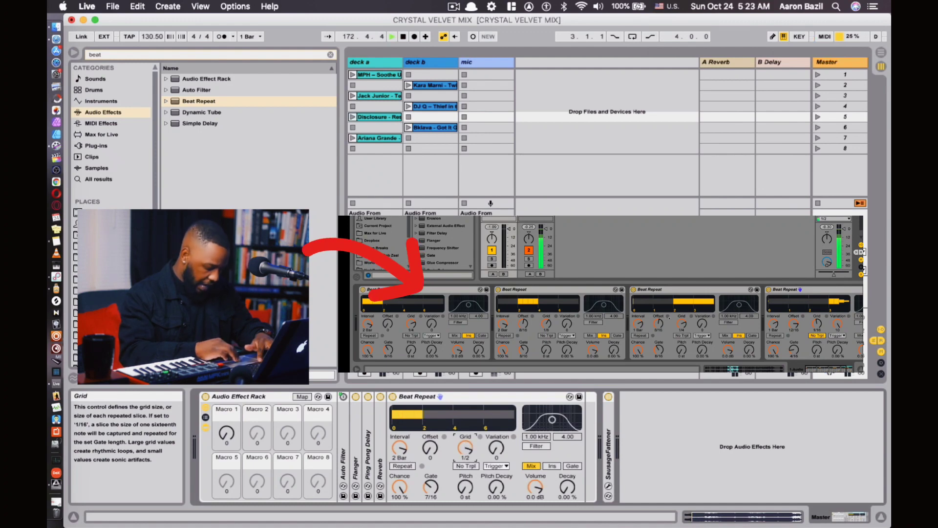
pyautogui.moveTo(465, 438); pyautogui.dragTo(465, 440)
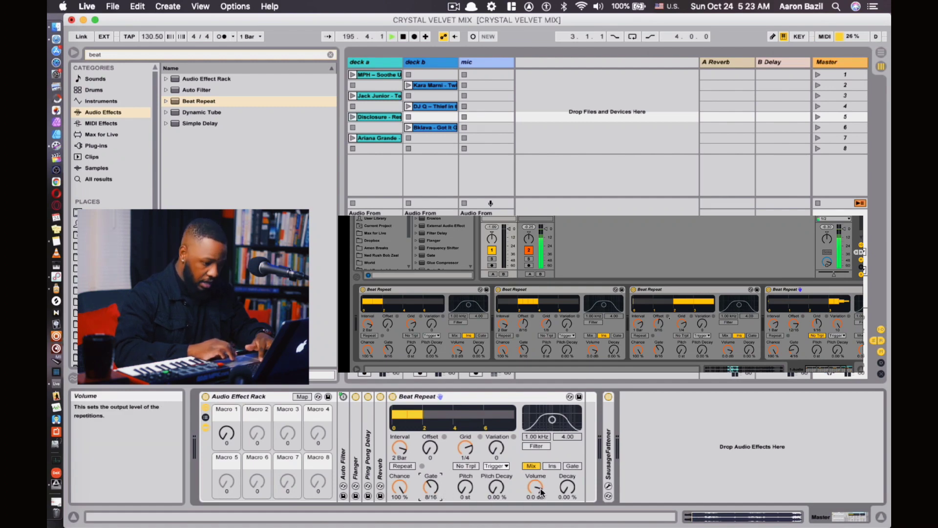
pyautogui.click(556, 467)
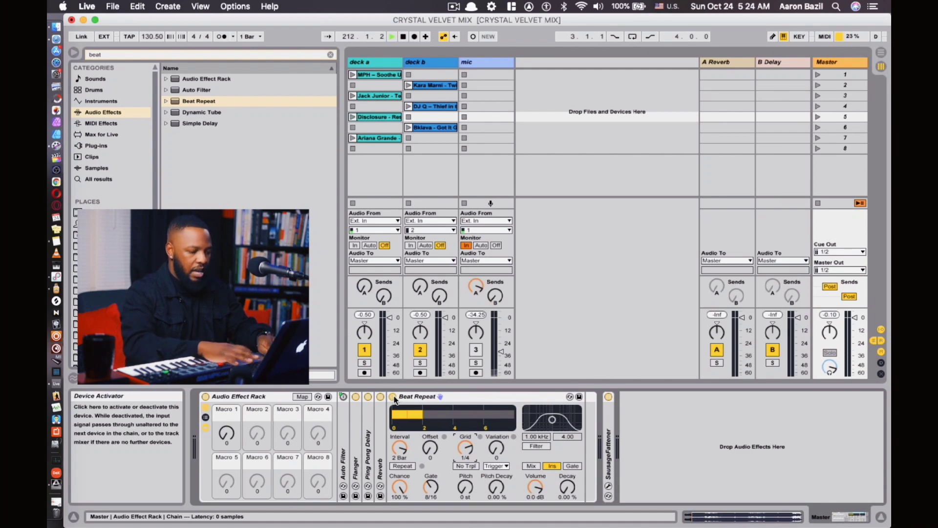
pyautogui.press('super+m')
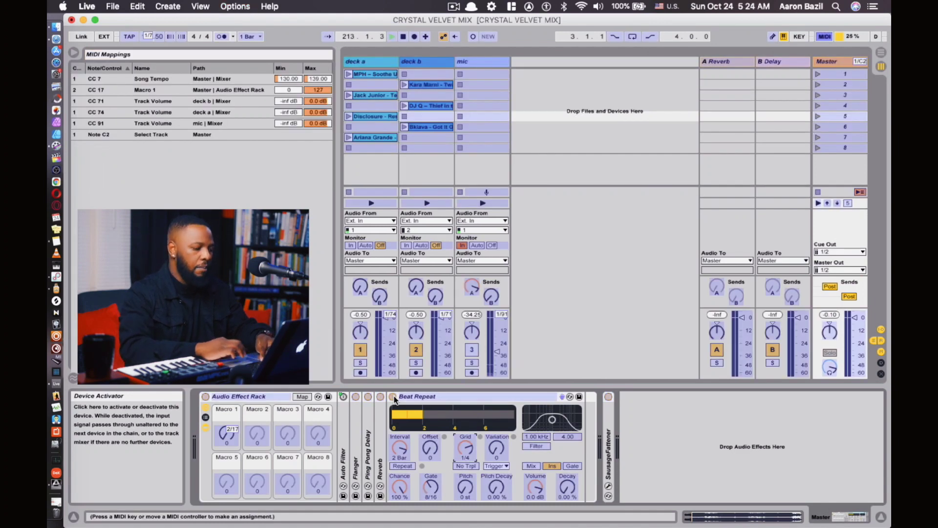
pyautogui.click(349, 419)
pyautogui.click(259, 435)
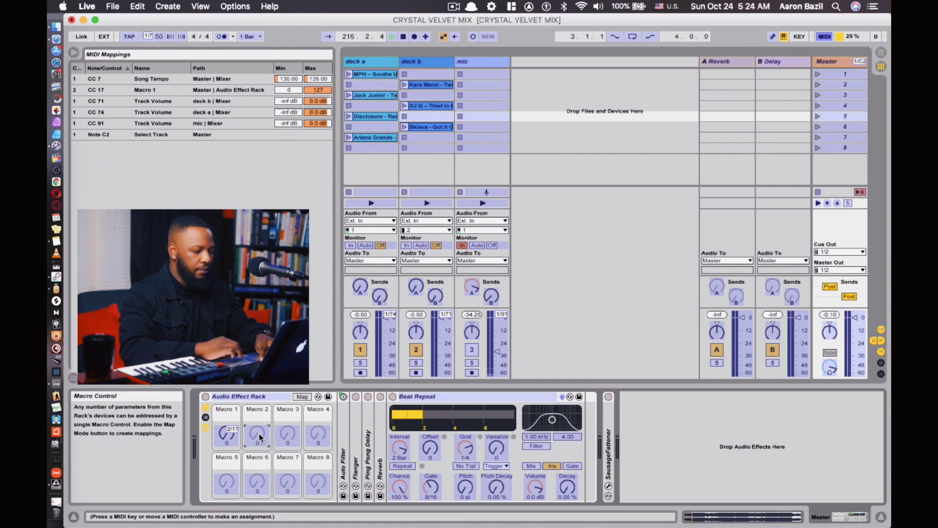
pyautogui.rightClick(393, 398)
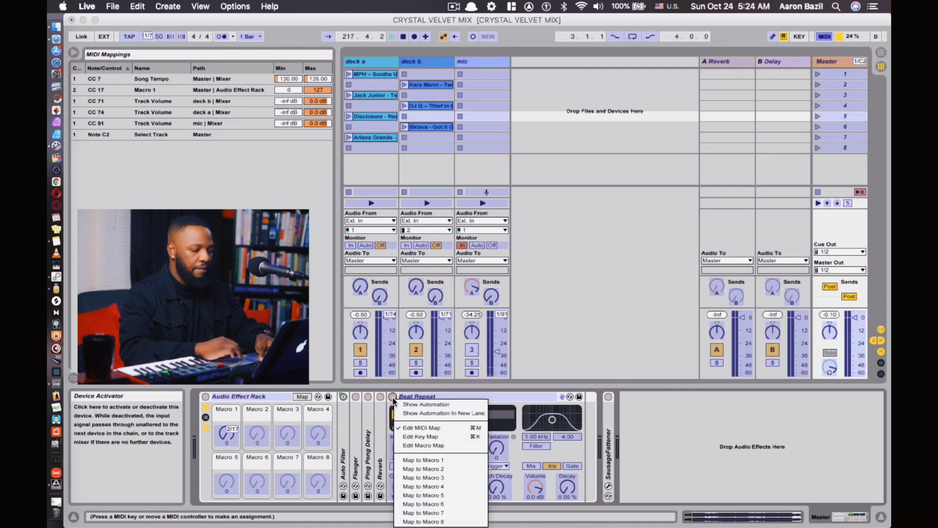
pyautogui.click(424, 467)
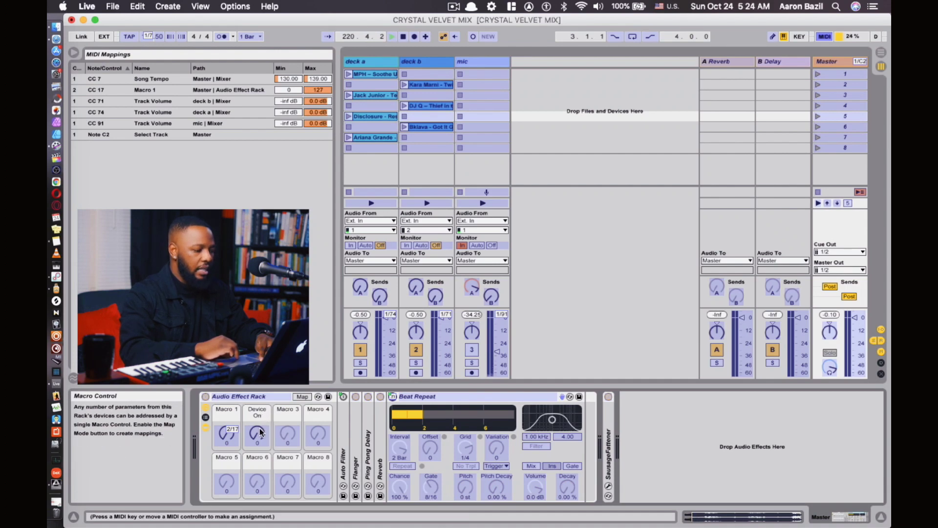
pyautogui.click(301, 396)
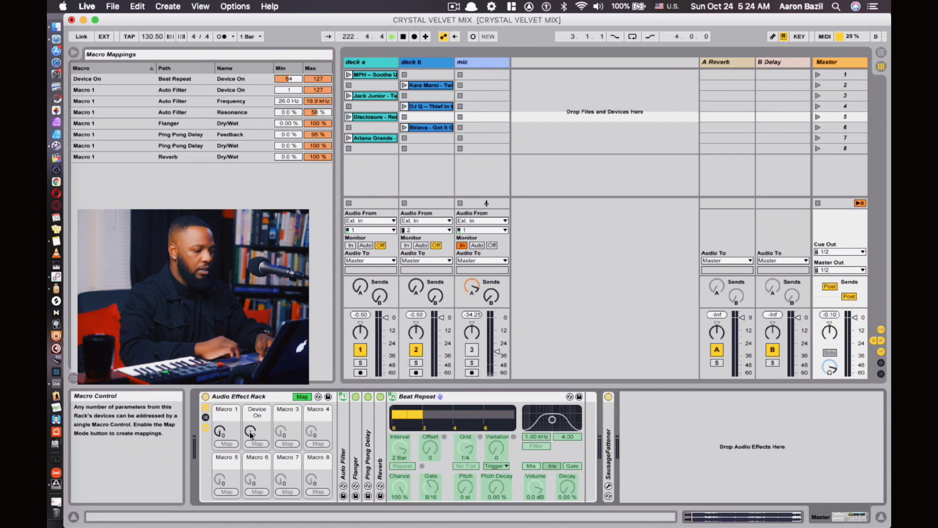
pyautogui.click(301, 396)
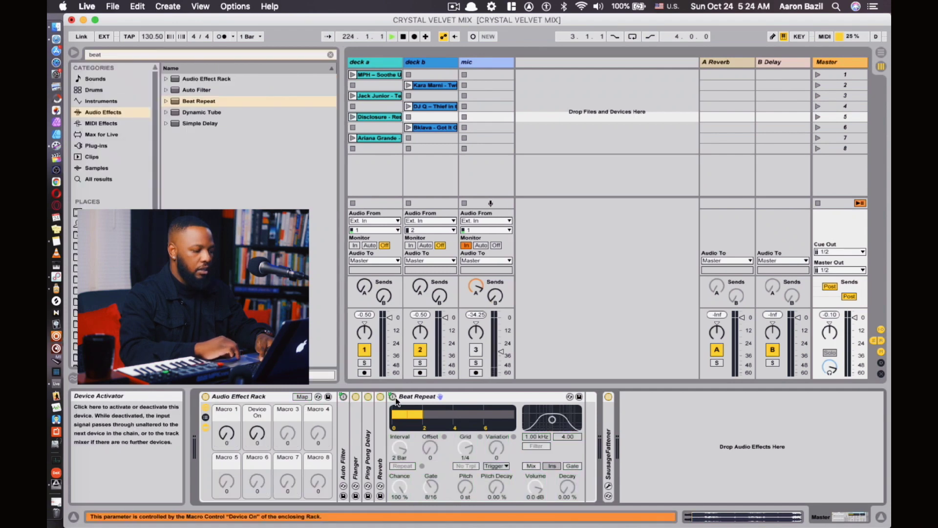
# Assign the rack's Device On macro to MIDI CC 18 with a minimum value of 1.
pyautogui.press('super+m')
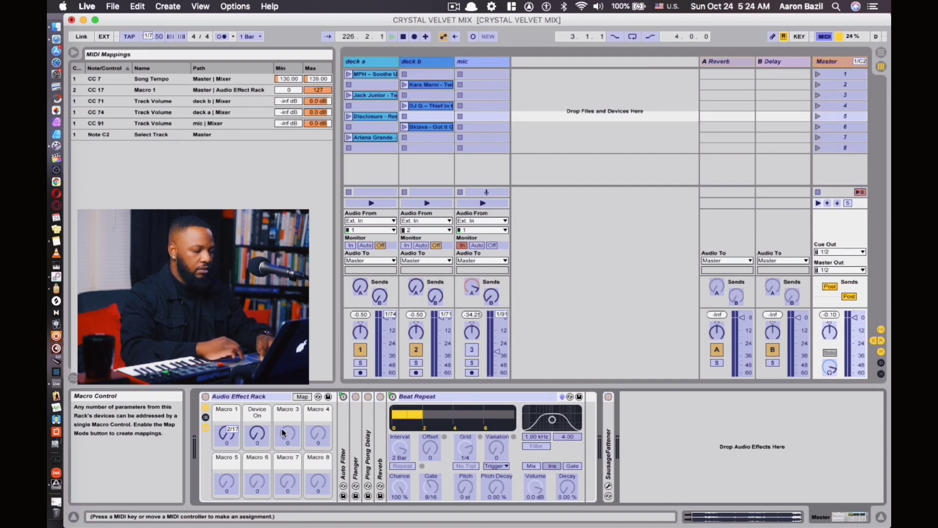
pyautogui.click(259, 433)
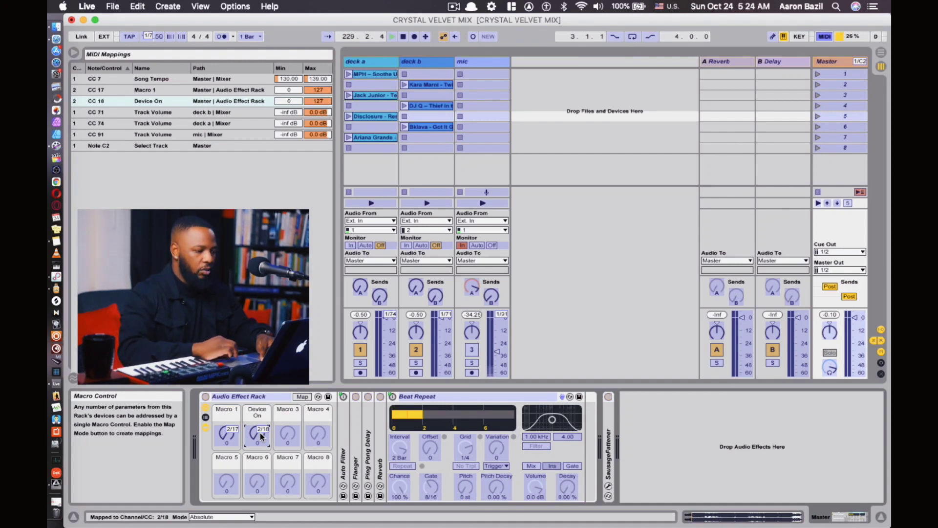
pyautogui.click(290, 100)
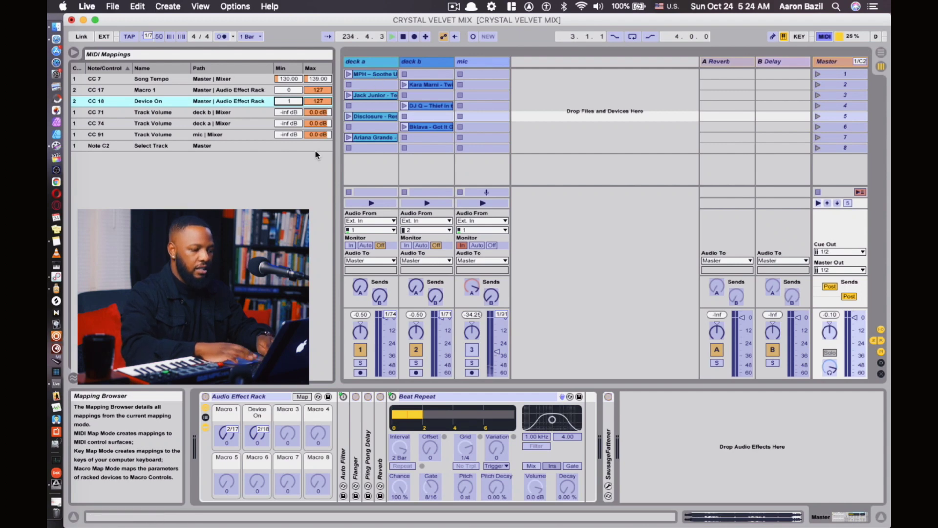
pyautogui.press('super+m')
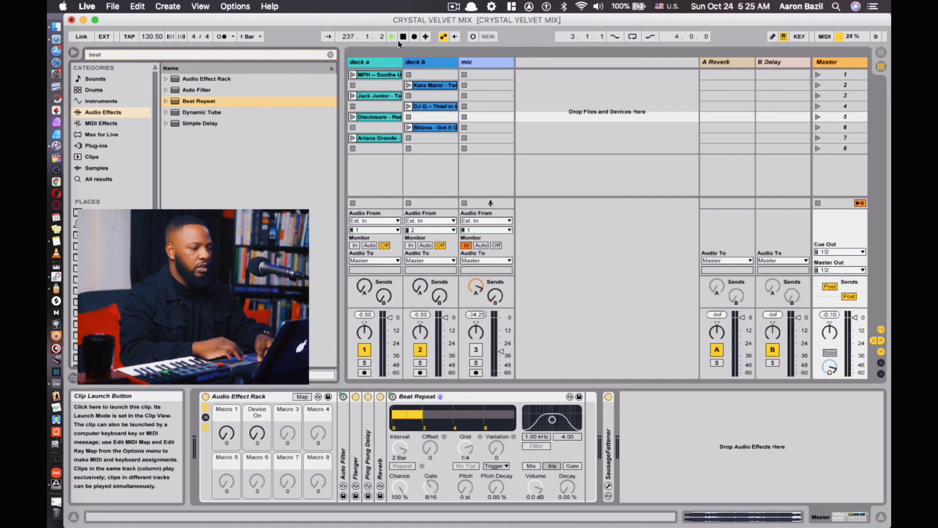
# Play the Kara Marni clip on deck b to try the Beat Repeat, stop it, and set the Beat Repeat's interval to 1 Bar.
pyautogui.click(409, 85)
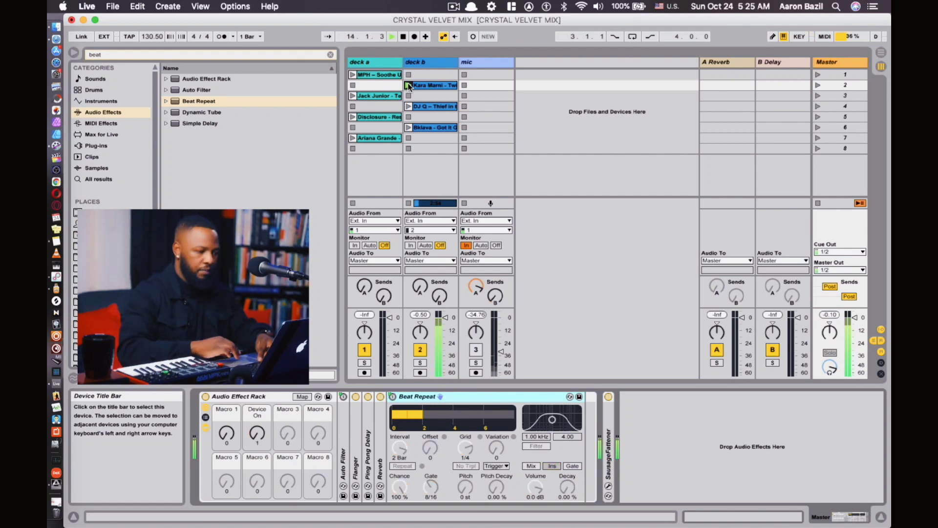
pyautogui.click(408, 96)
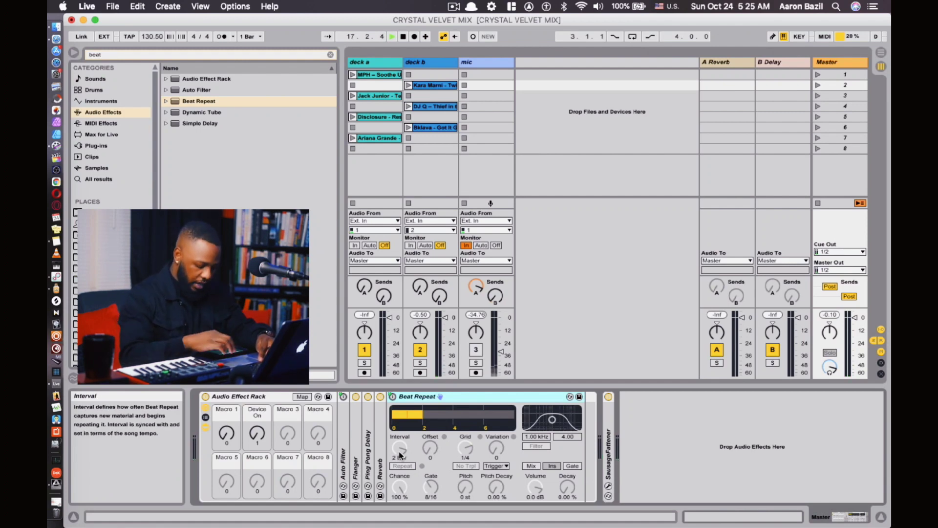
pyautogui.moveTo(399, 451); pyautogui.dragTo(399, 457)
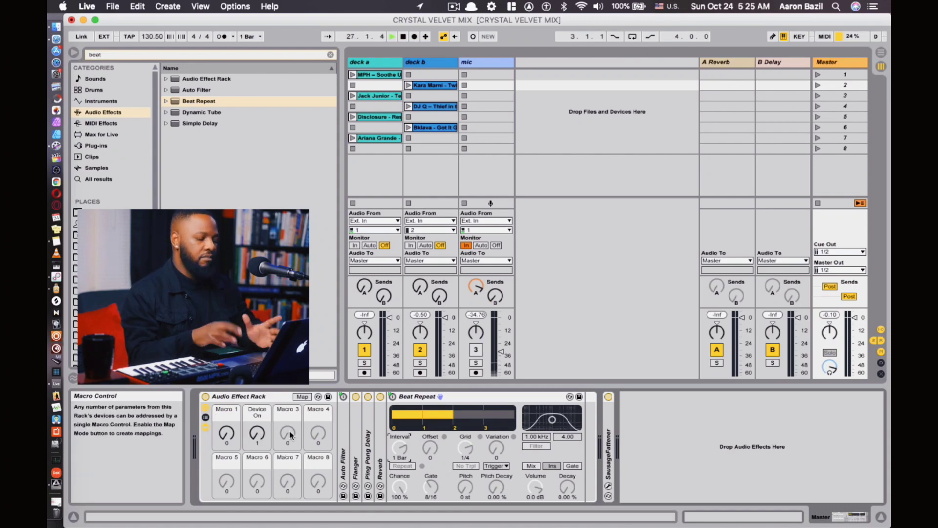
# Clear the browser search and map the volumes of deck a, deck b and mic to MIDI CC 21, 22 and 23.
pyautogui.click(330, 54)
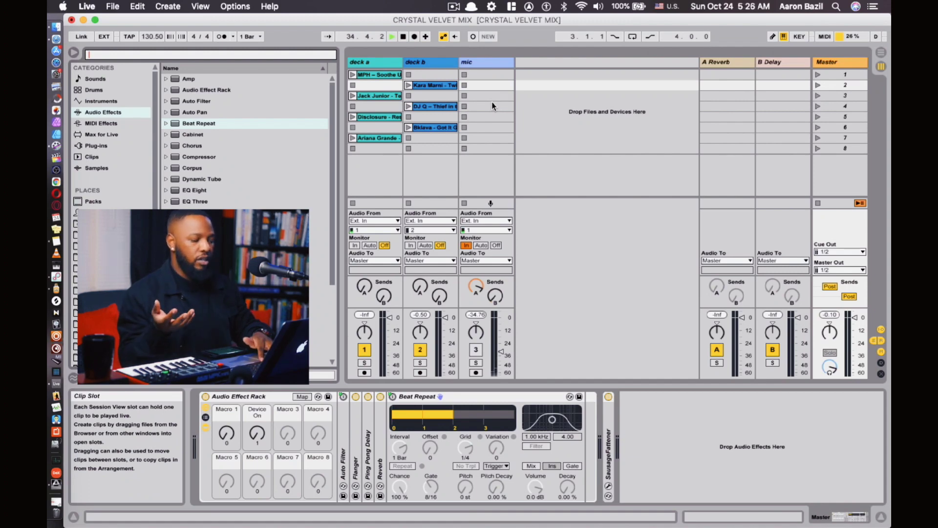
pyautogui.click(390, 319)
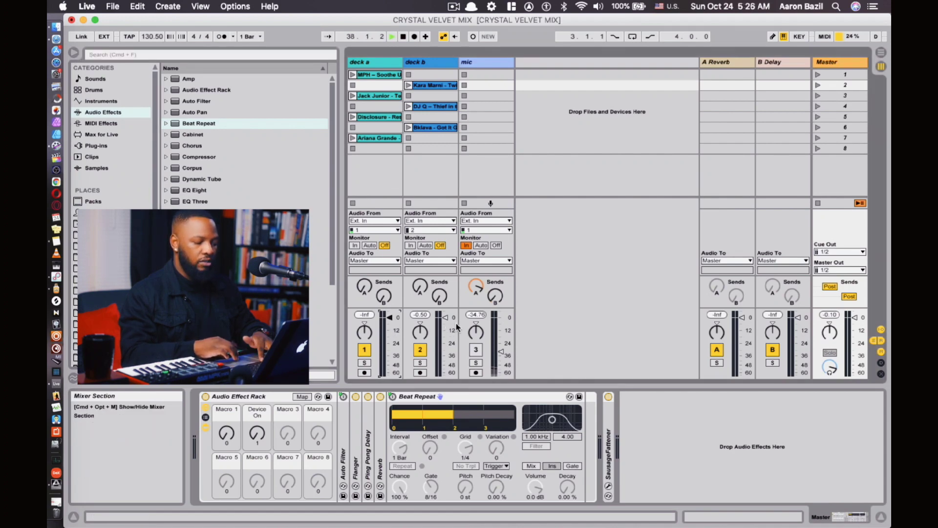
pyautogui.click(446, 319)
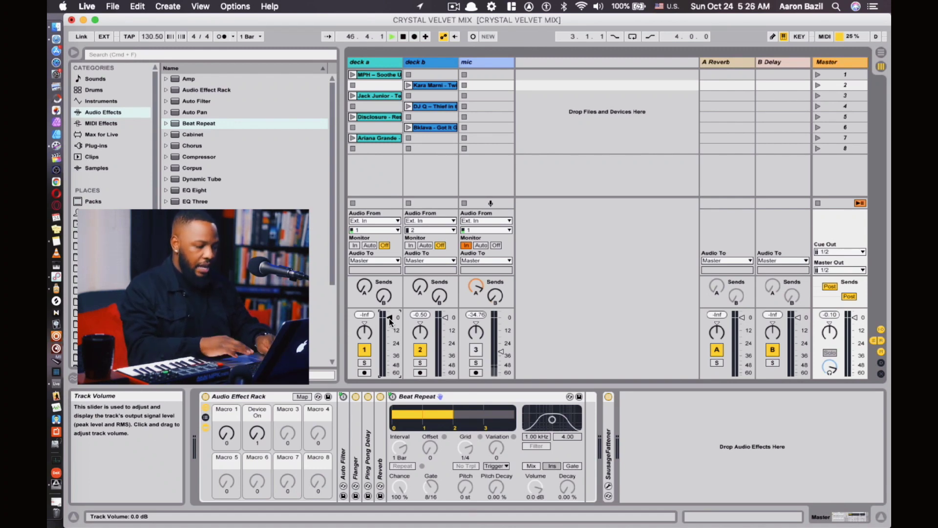
pyautogui.press('super+m')
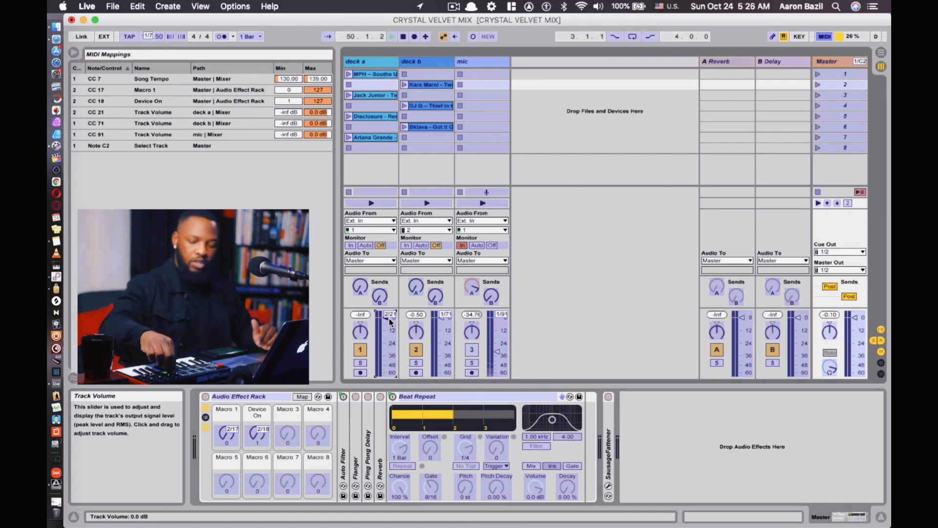
pyautogui.click(444, 321)
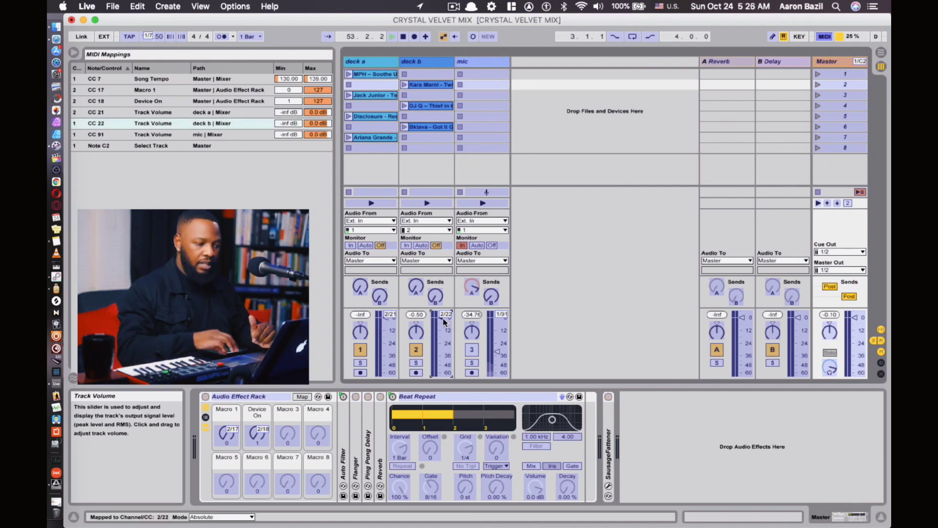
pyautogui.click(498, 320)
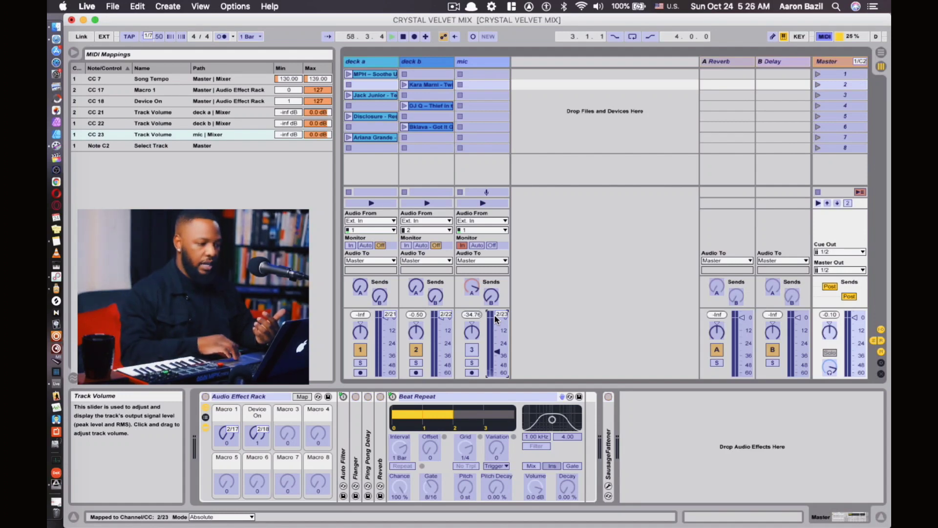
pyautogui.press('super+m')
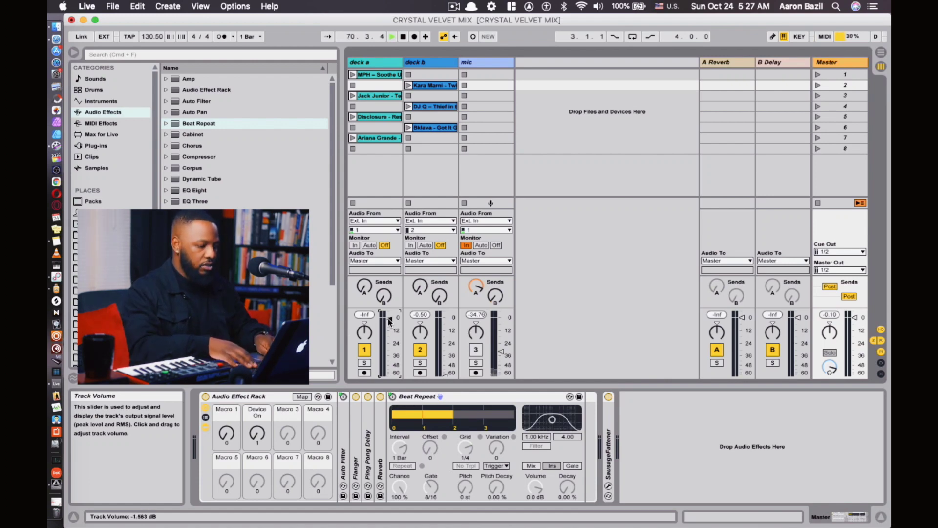
pyautogui.press('super+m')
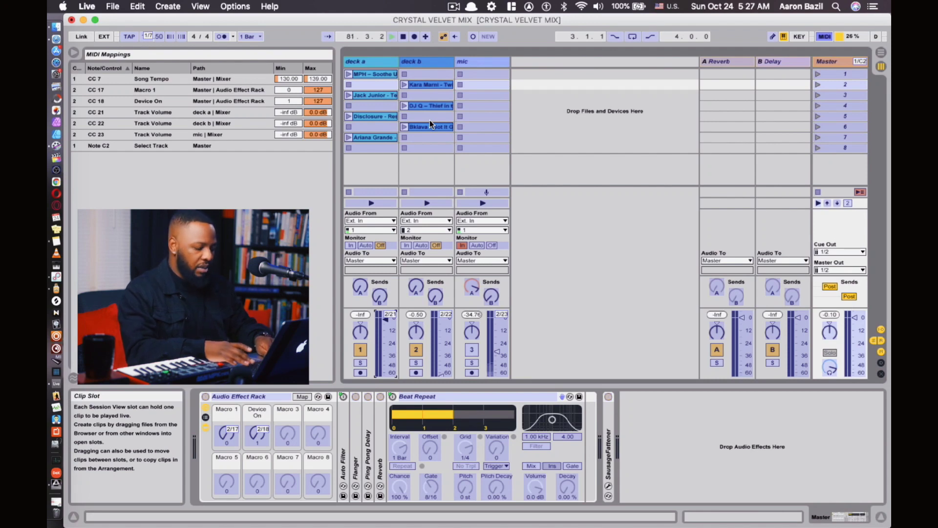
pyautogui.press('super+m')
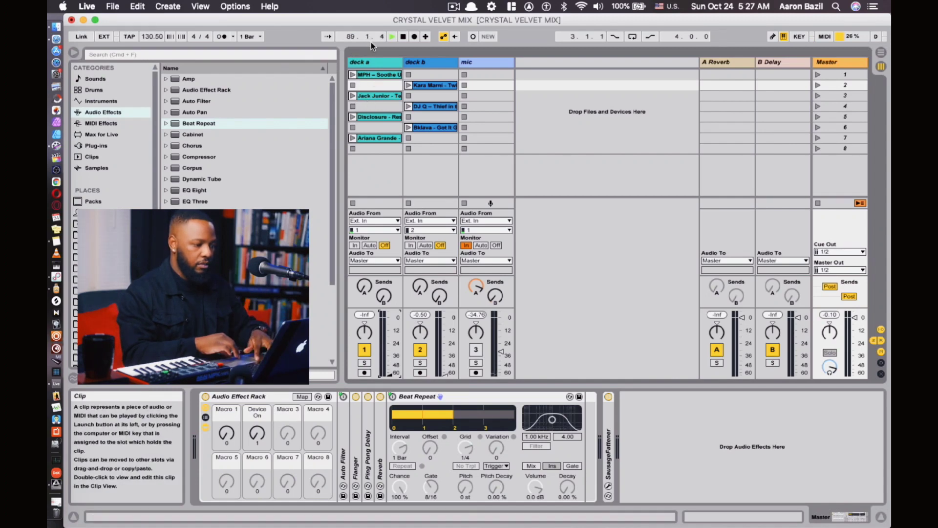
# Play the MPH clip on deck a and the Kara Marni clip on deck b to try the mapped volumes, and stop playback.
pyautogui.click(352, 76)
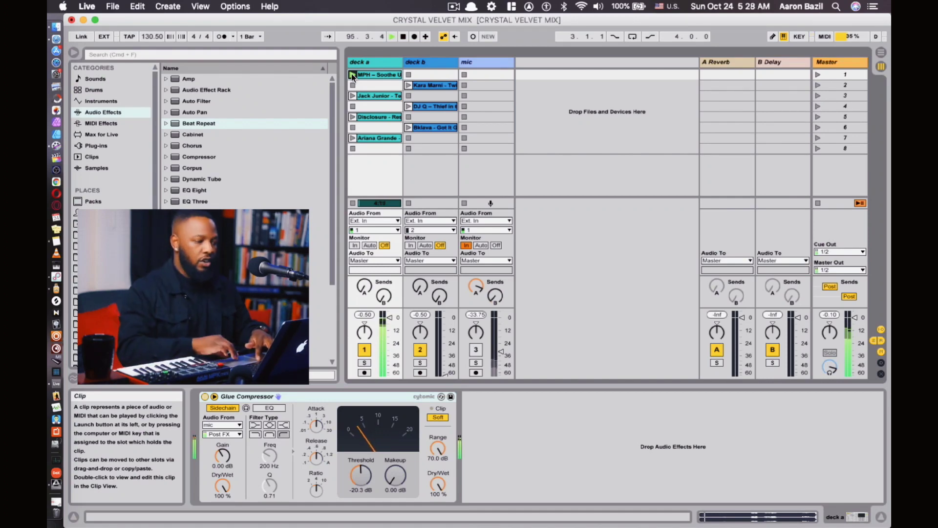
pyautogui.click(410, 86)
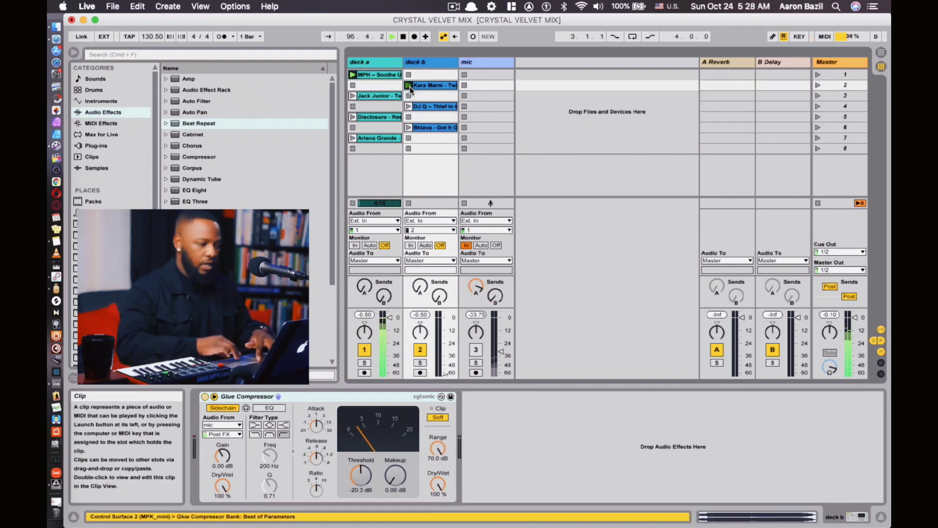
pyautogui.click(353, 85)
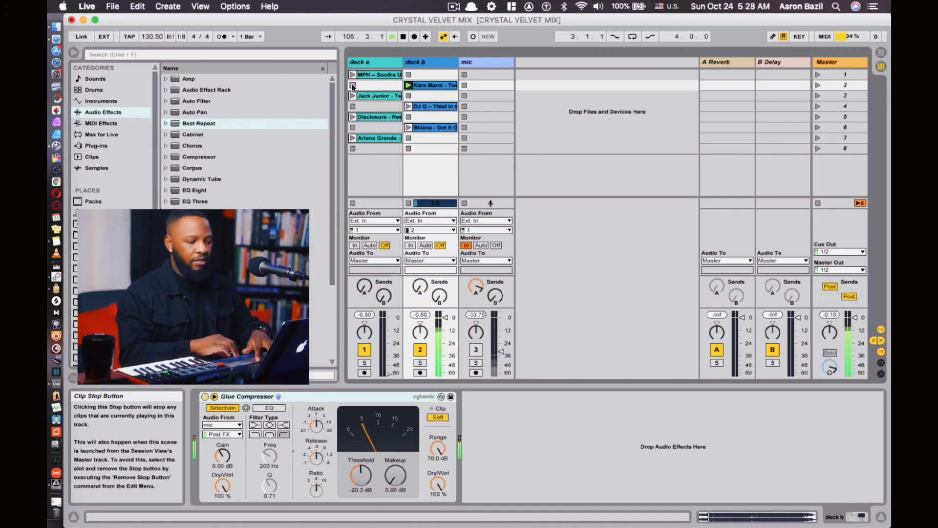
pyautogui.click(410, 95)
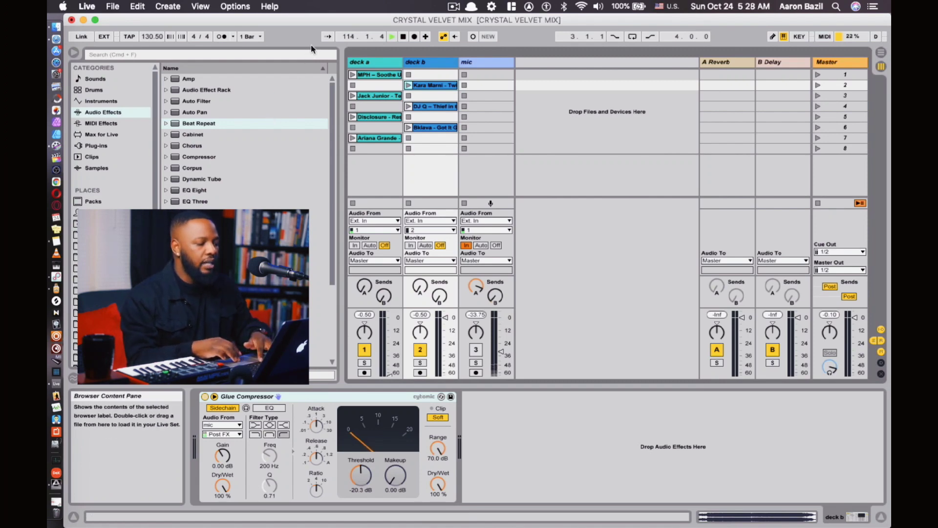
pyautogui.click(403, 38)
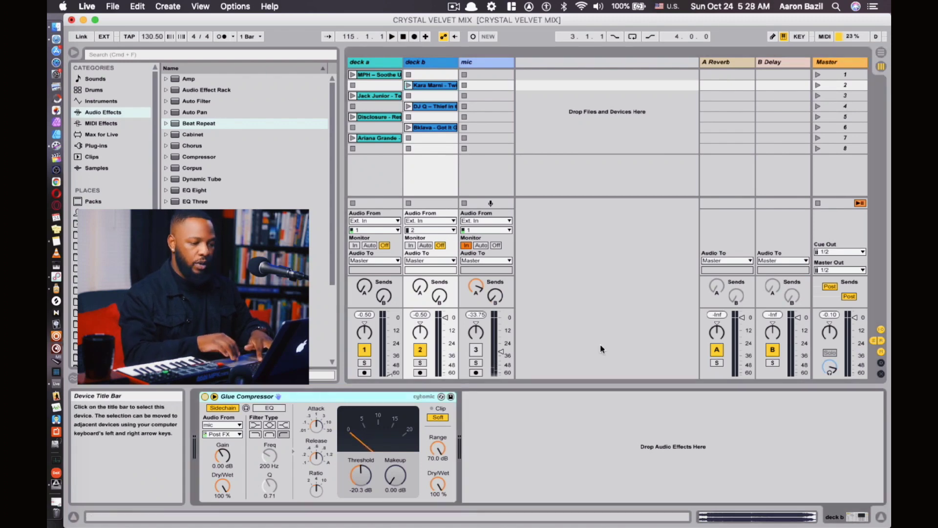
# Add an EQ Three after the Beat Repeat in the Master track's rack and switch off its low and high bands.
pyautogui.click(837, 60)
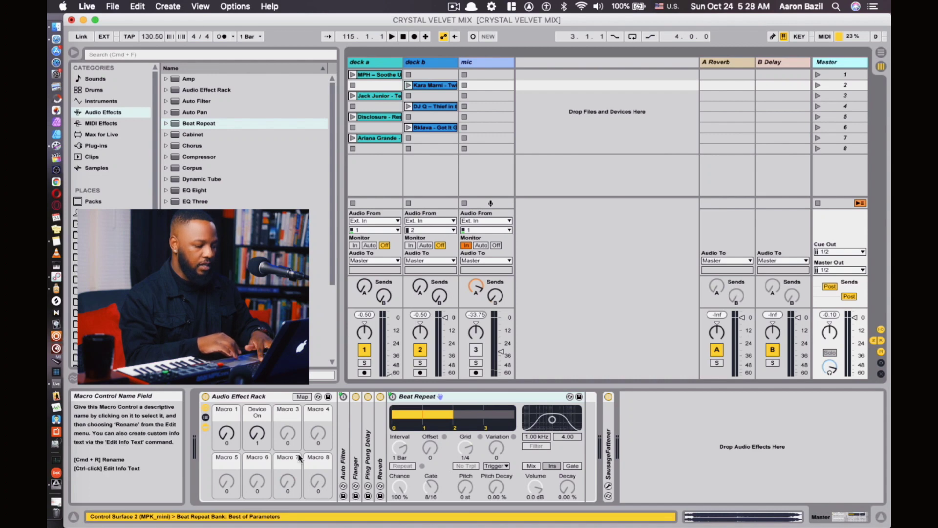
pyautogui.click(273, 396)
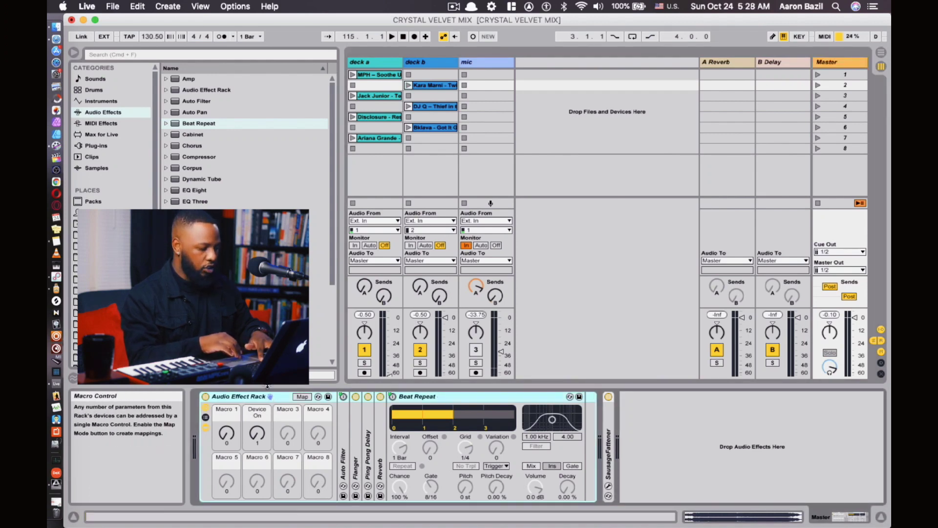
pyautogui.click(287, 433)
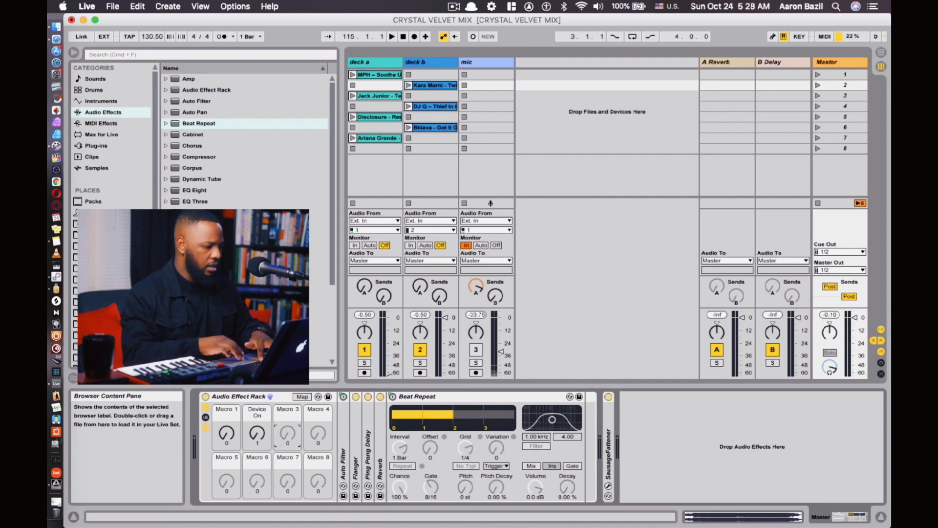
pyautogui.click(174, 202)
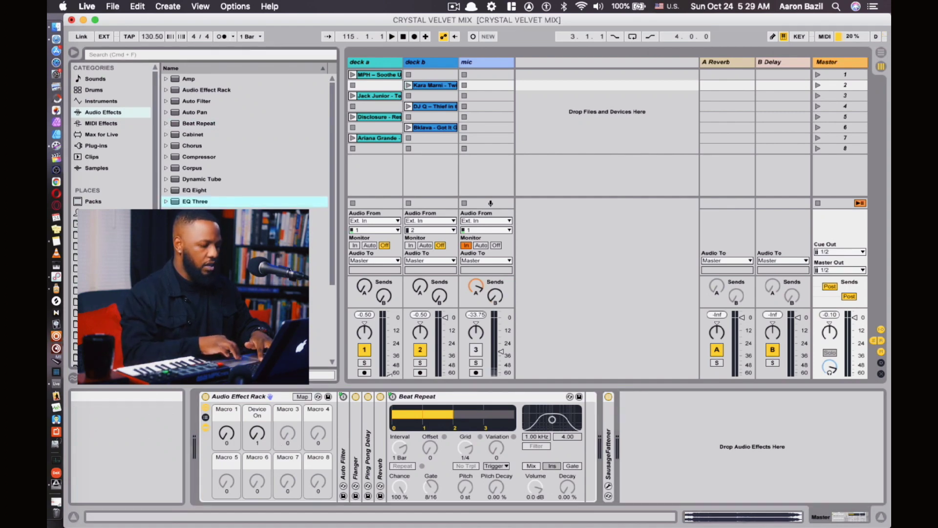
pyautogui.moveTo(174, 201); pyautogui.dragTo(580, 459)
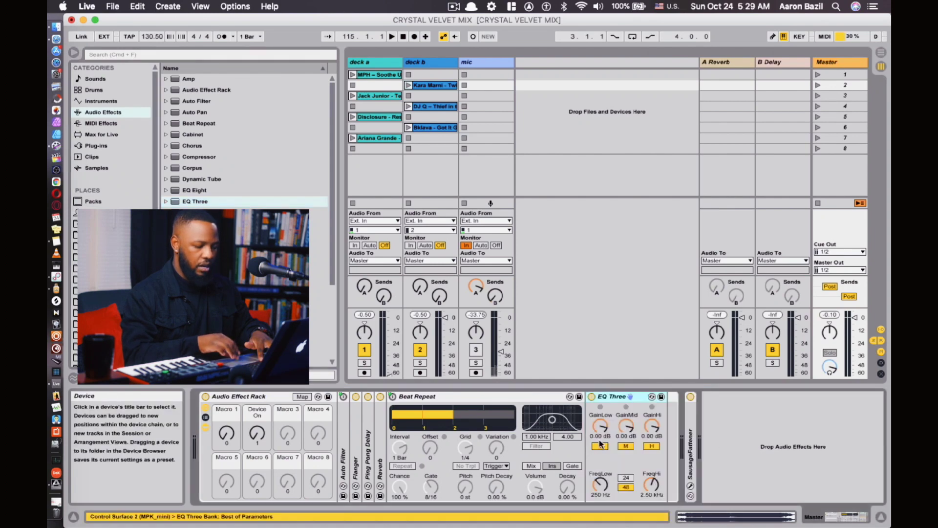
pyautogui.click(600, 447)
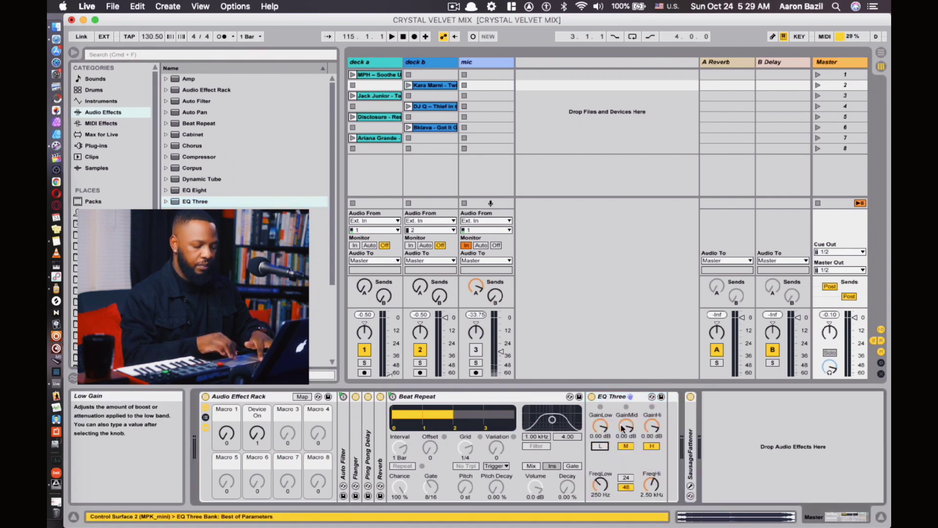
pyautogui.click(653, 446)
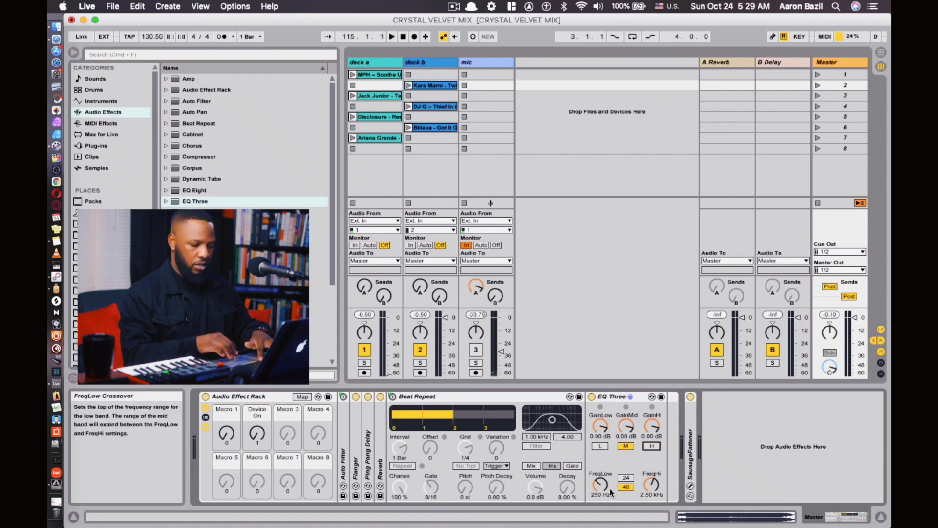
# Toggle the EQ Three on and off to check it, and map its device activator to Macro 3.
pyautogui.click(592, 397)
pyautogui.rightClick(592, 398)
pyautogui.click(592, 398)
pyautogui.click(592, 398)
pyautogui.click(592, 398)
pyautogui.click(592, 398)
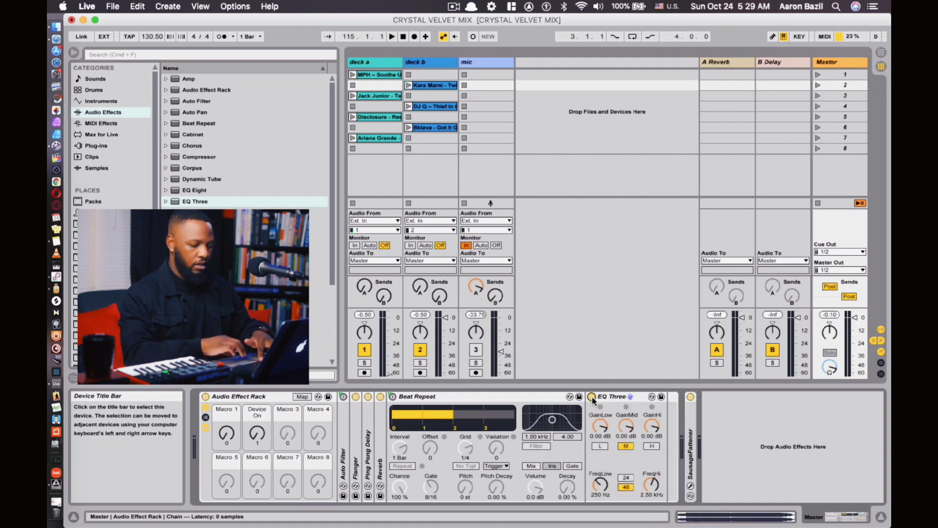
pyautogui.rightClick(592, 398)
pyautogui.click(630, 478)
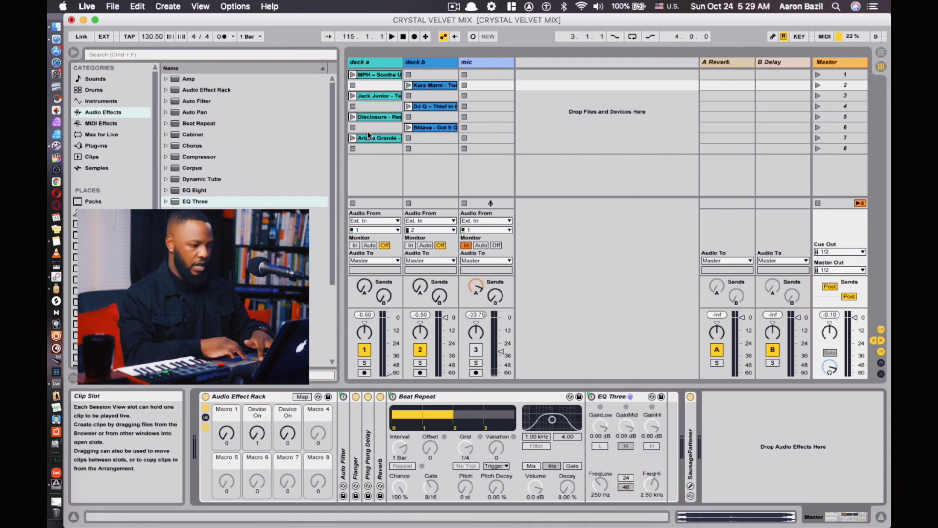
# Play and stop the Ariana Grande clip on deck a, and assign the EQ Three's Device On macro to MIDI CC 19.
pyautogui.click(353, 139)
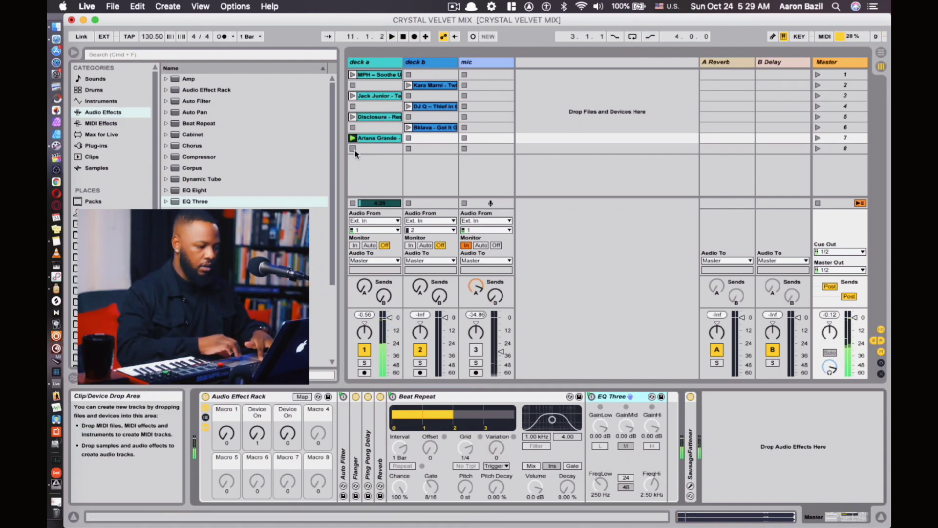
pyautogui.click(353, 149)
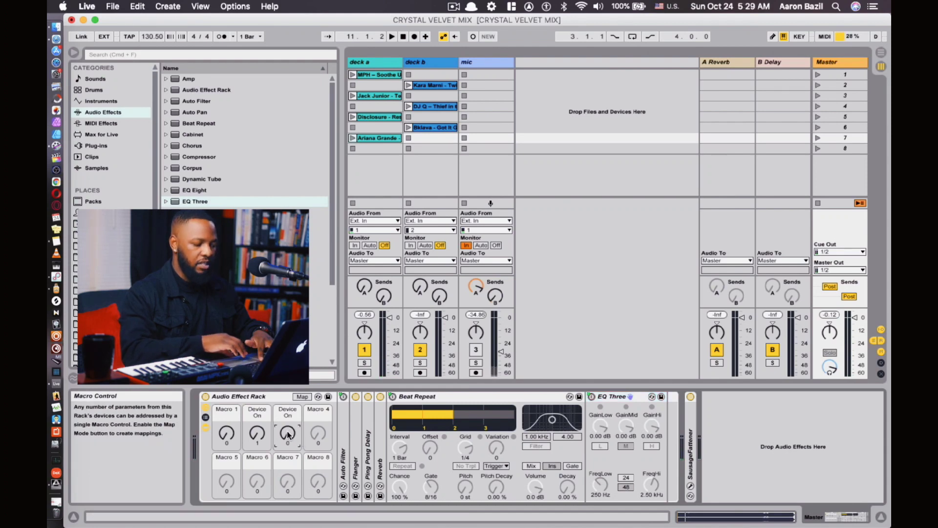
pyautogui.press('super+m')
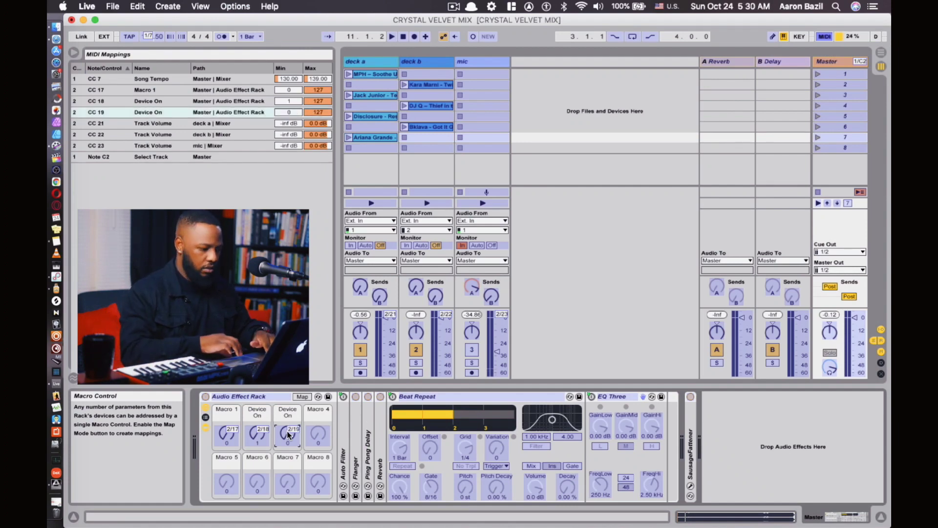
pyautogui.press('super+m')
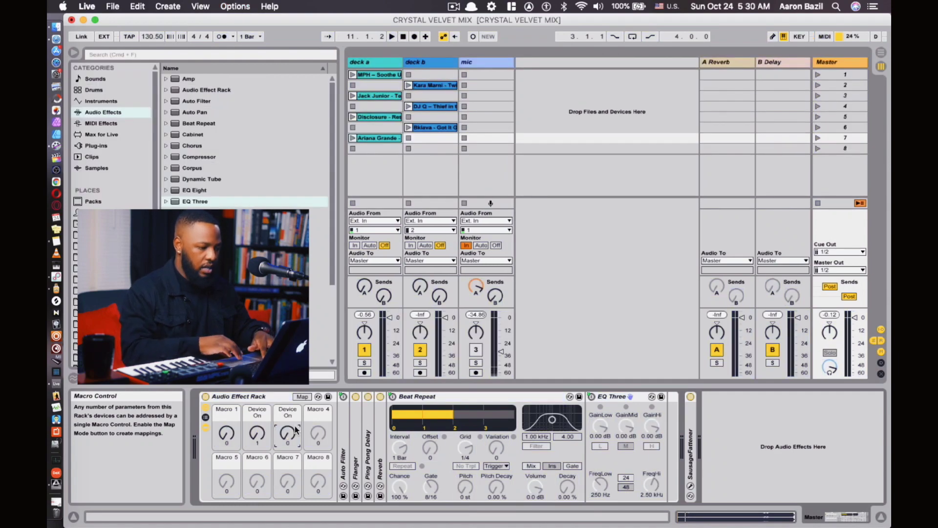
# Launch the Ariana Grande clip on deck a to try the EQ Three macro.
pyautogui.click(351, 138)
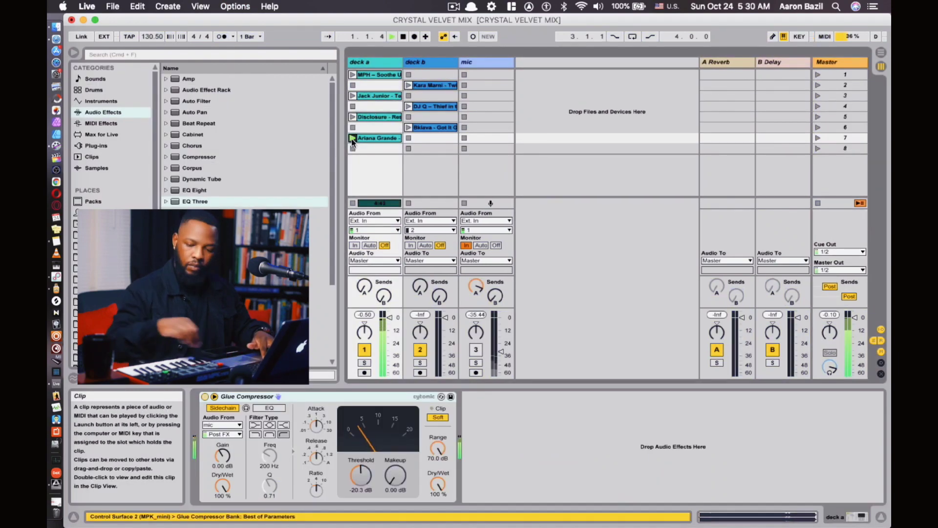